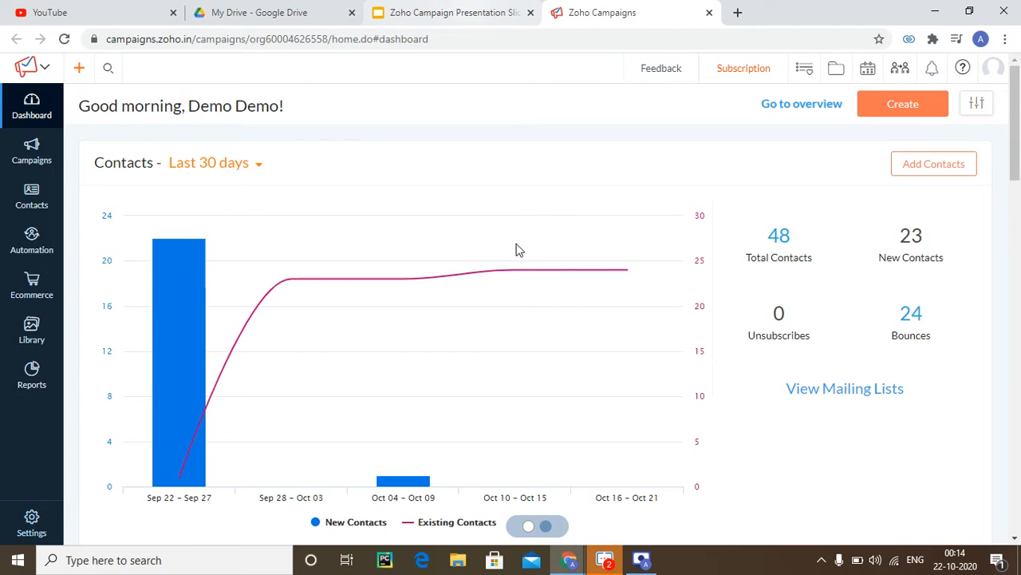
Review the dashboard's contacts, campaigns, autoresponders, plan and resources sections.
{"action": "mouse_move", "coordinate": [522, 249]}
{"action": "scroll", "coordinate": [771, 258], "scroll_direction": "down", "scroll_amount": 7}
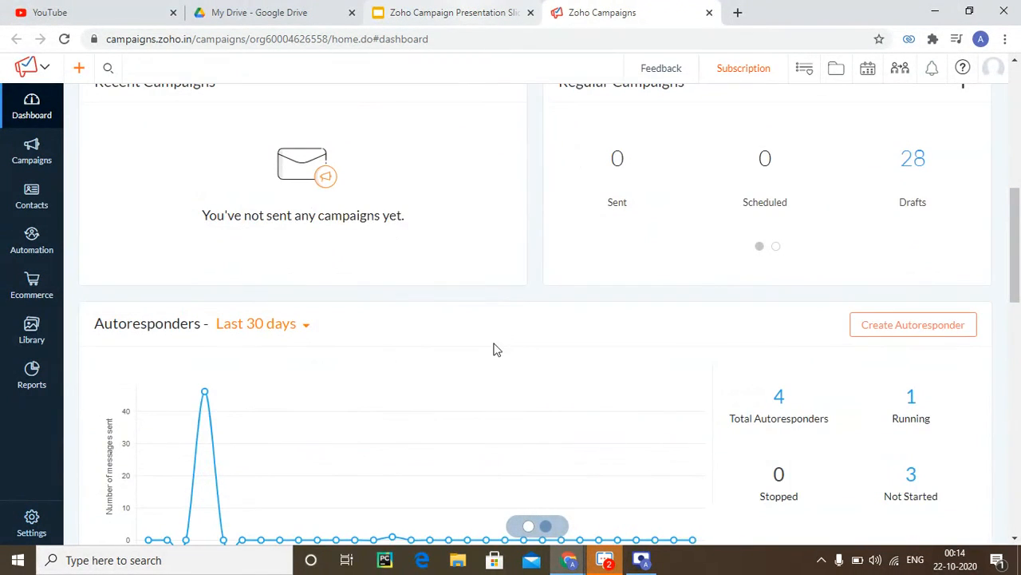
{"action": "scroll", "coordinate": [405, 251], "scroll_direction": "up", "scroll_amount": 2}
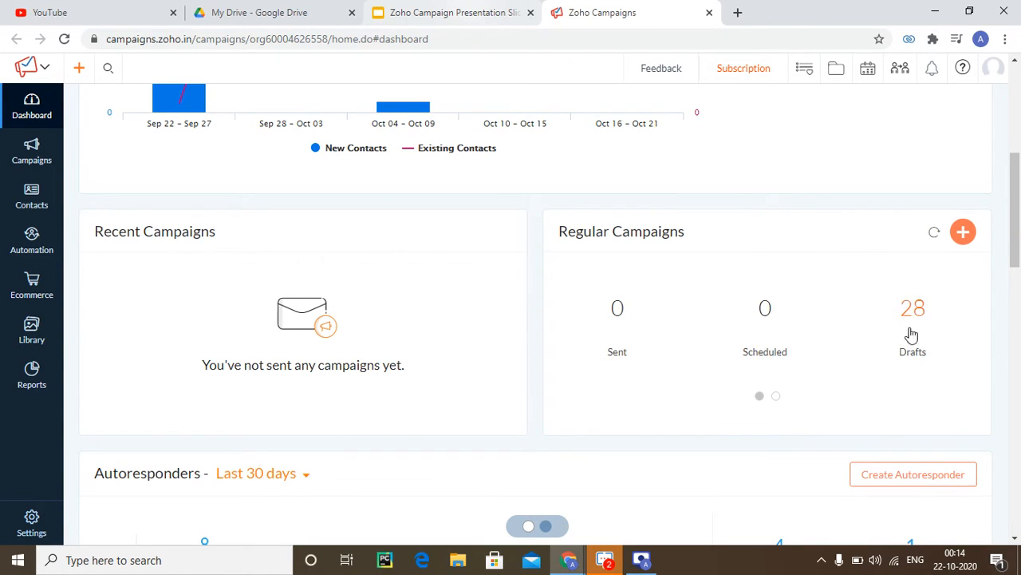
{"action": "scroll", "coordinate": [604, 413], "scroll_direction": "down", "scroll_amount": 5}
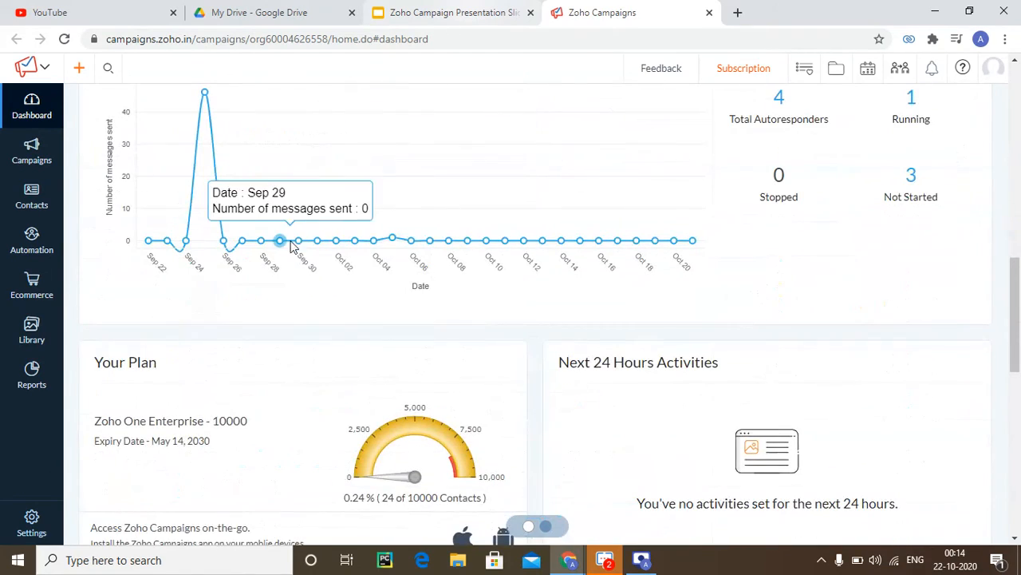
{"action": "scroll", "coordinate": [878, 325], "scroll_direction": "up", "scroll_amount": 1}
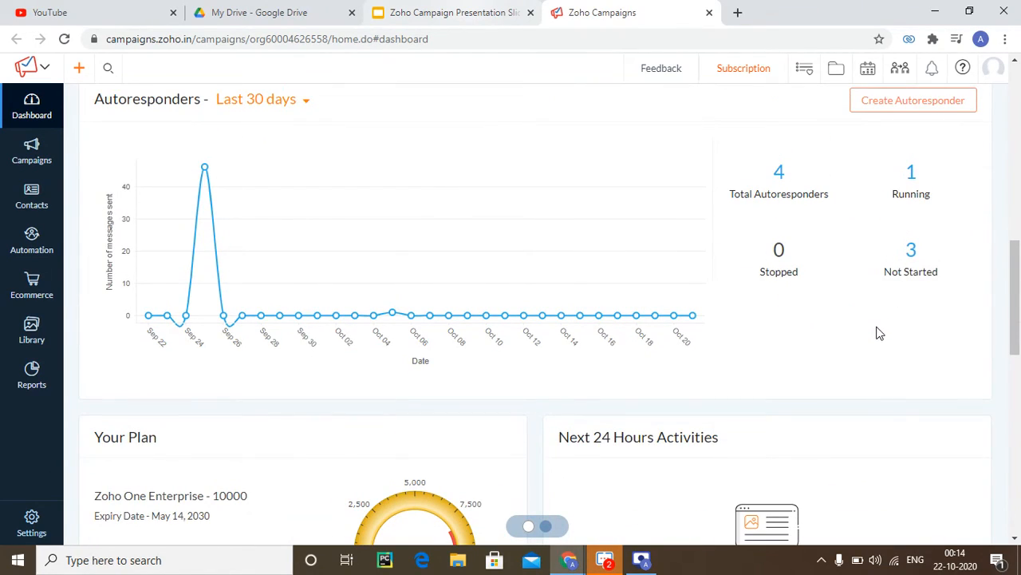
{"action": "scroll", "coordinate": [862, 335], "scroll_direction": "down", "scroll_amount": 8}
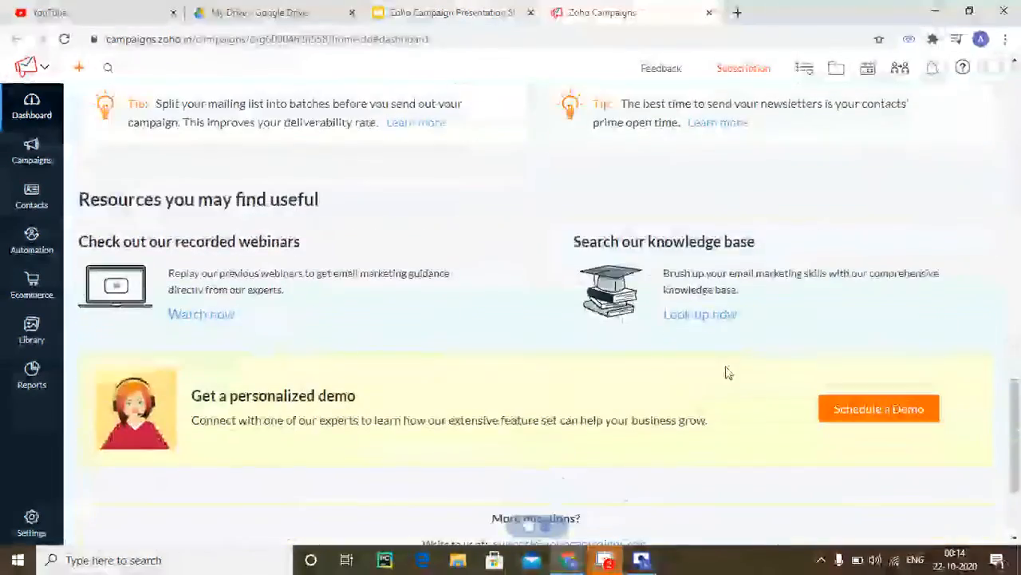
{"action": "scroll", "coordinate": [704, 301], "scroll_direction": "up", "scroll_amount": 10}
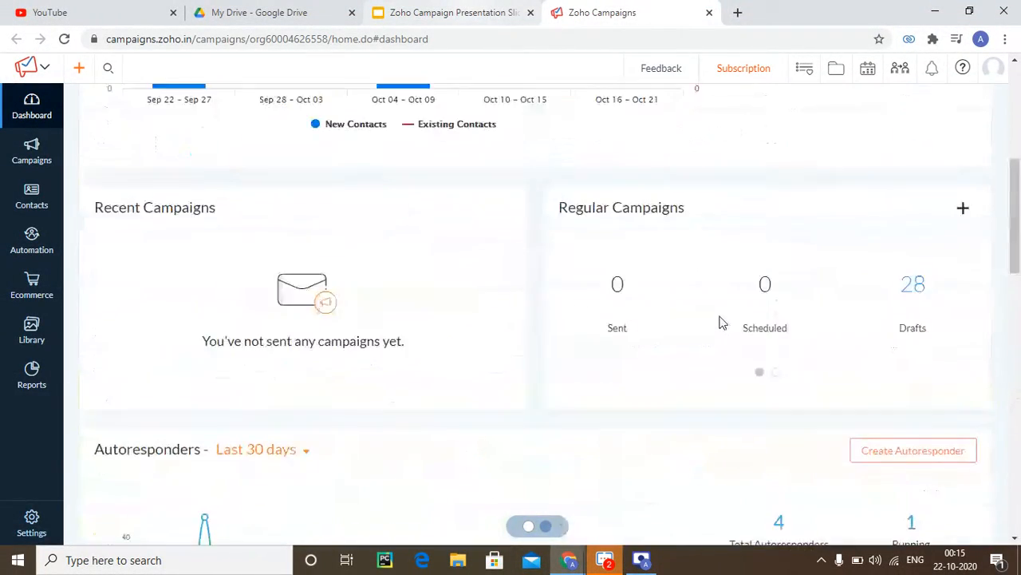
{"action": "scroll", "coordinate": [720, 321], "scroll_direction": "up", "scroll_amount": 5}
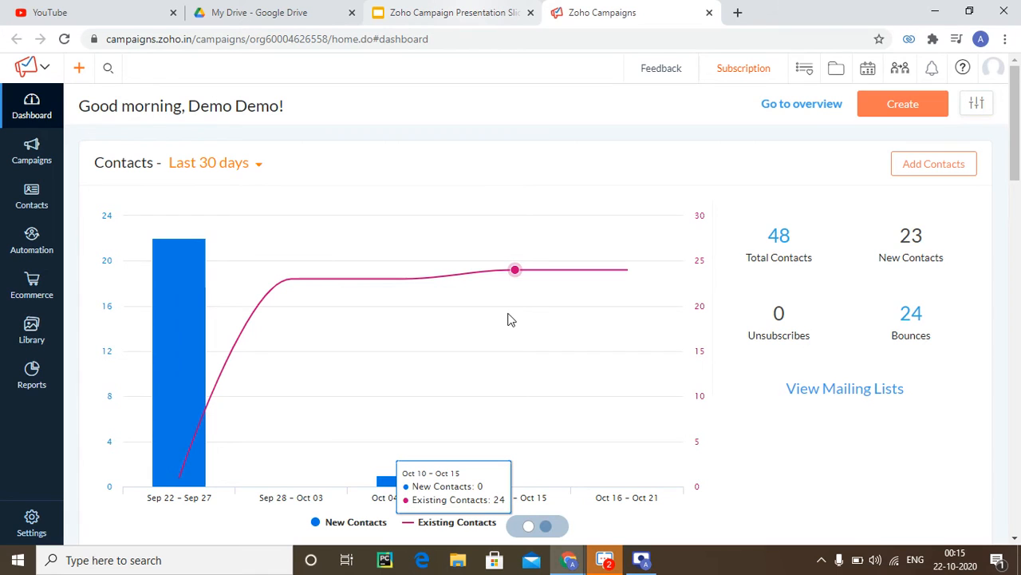
Open the newest untitled draft among the regular campaigns, examine its setup sections and return to the campaign list.
{"action": "mouse_move", "coordinate": [32, 153]}
{"action": "left_click", "coordinate": [150, 156]}
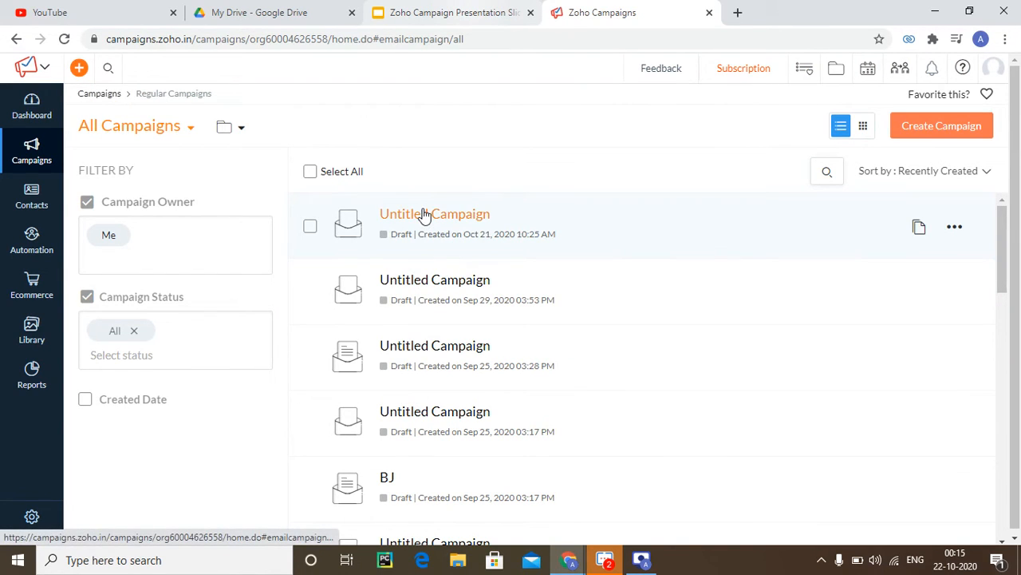
{"action": "left_click", "coordinate": [425, 215]}
{"action": "scroll", "coordinate": [479, 327], "scroll_direction": "down", "scroll_amount": 2}
{"action": "scroll", "coordinate": [487, 327], "scroll_direction": "up", "scroll_amount": 2}
{"action": "scroll", "coordinate": [447, 303], "scroll_direction": "down", "scroll_amount": 2}
{"action": "scroll", "coordinate": [429, 301], "scroll_direction": "up", "scroll_amount": 2}
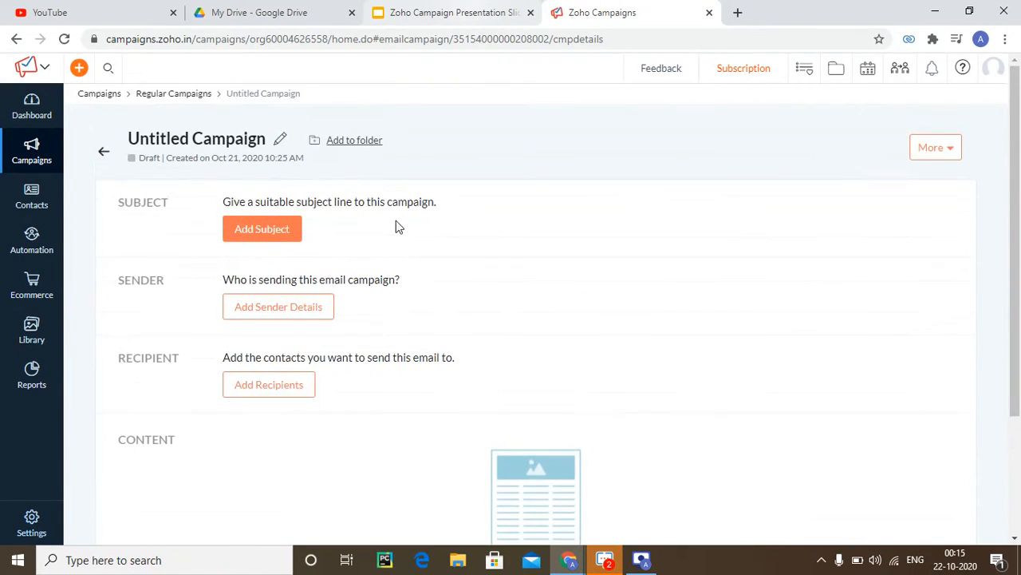
{"action": "left_click", "coordinate": [104, 153]}
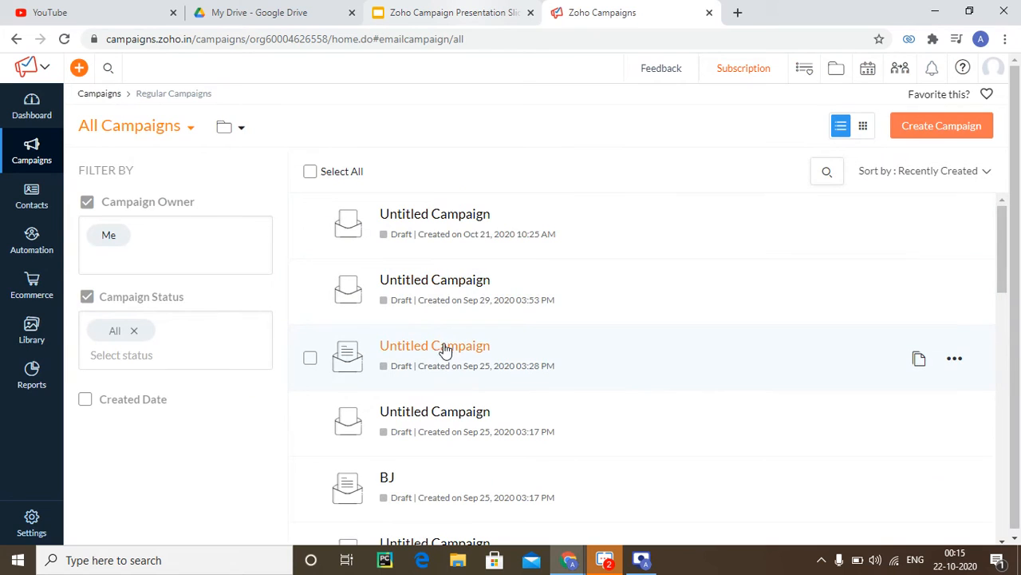
Look through the list of regular campaigns, including the older drafts.
{"action": "scroll", "coordinate": [471, 380], "scroll_direction": "down", "scroll_amount": 3}
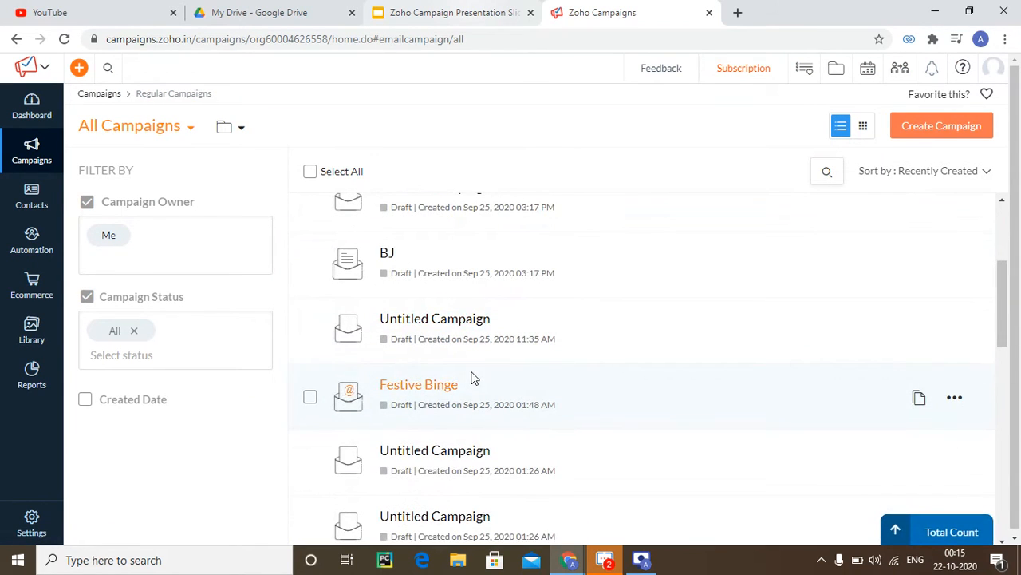
{"action": "scroll", "coordinate": [473, 372], "scroll_direction": "down", "scroll_amount": 3}
{"action": "scroll", "coordinate": [473, 364], "scroll_direction": "down", "scroll_amount": 5}
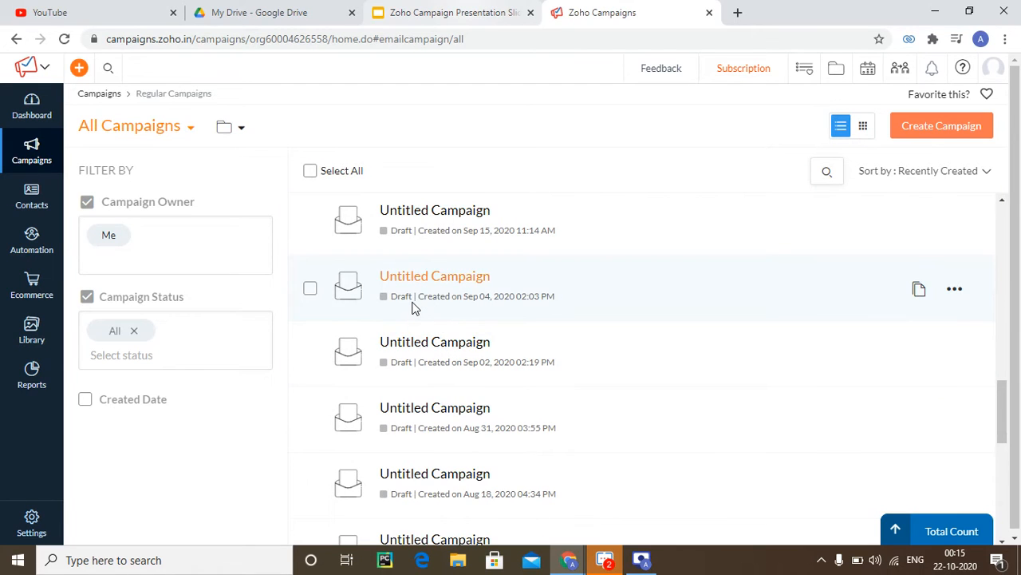
{"action": "scroll", "coordinate": [413, 296], "scroll_direction": "up", "scroll_amount": 7}
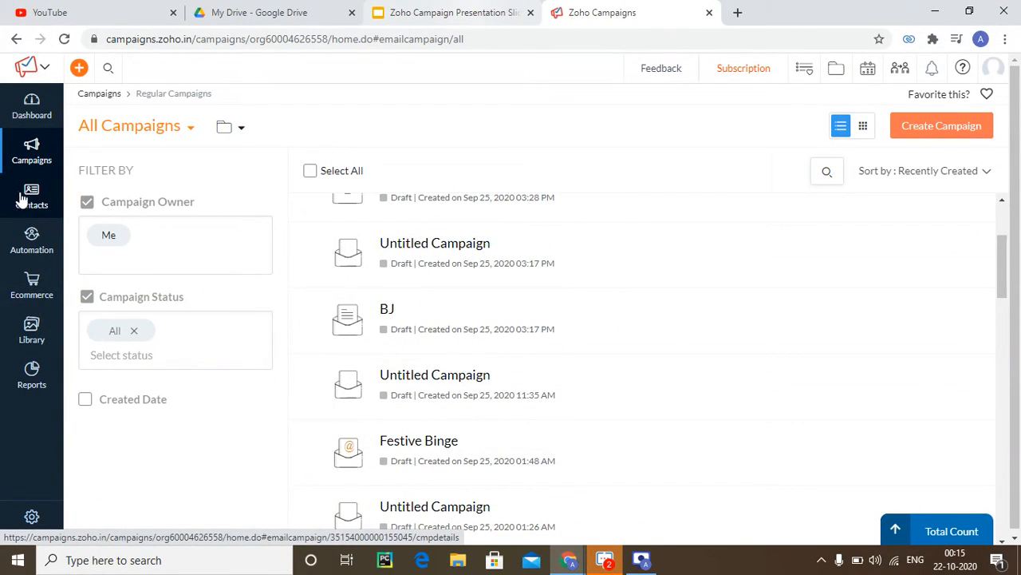
Show all contacts, check the options for adding new ones, and view the Import Contacts page before returning to the contact list.
{"action": "mouse_move", "coordinate": [22, 199]}
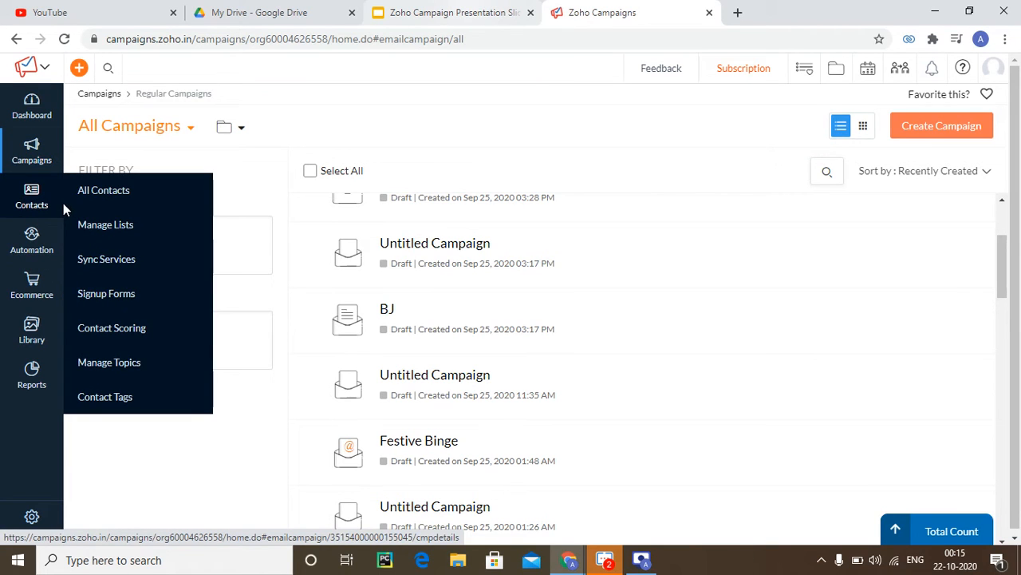
{"action": "left_click", "coordinate": [113, 200]}
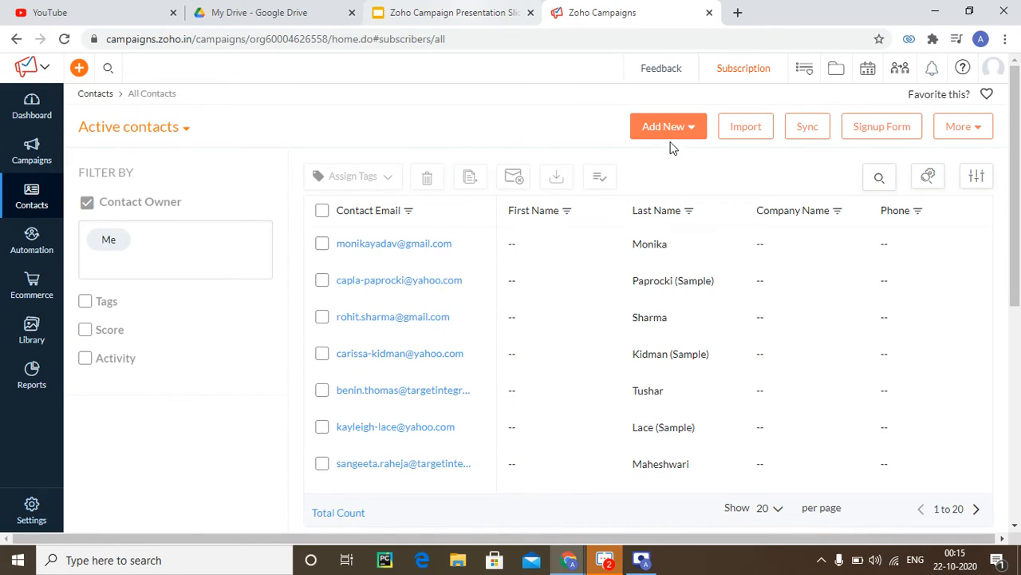
{"action": "left_click", "coordinate": [679, 140]}
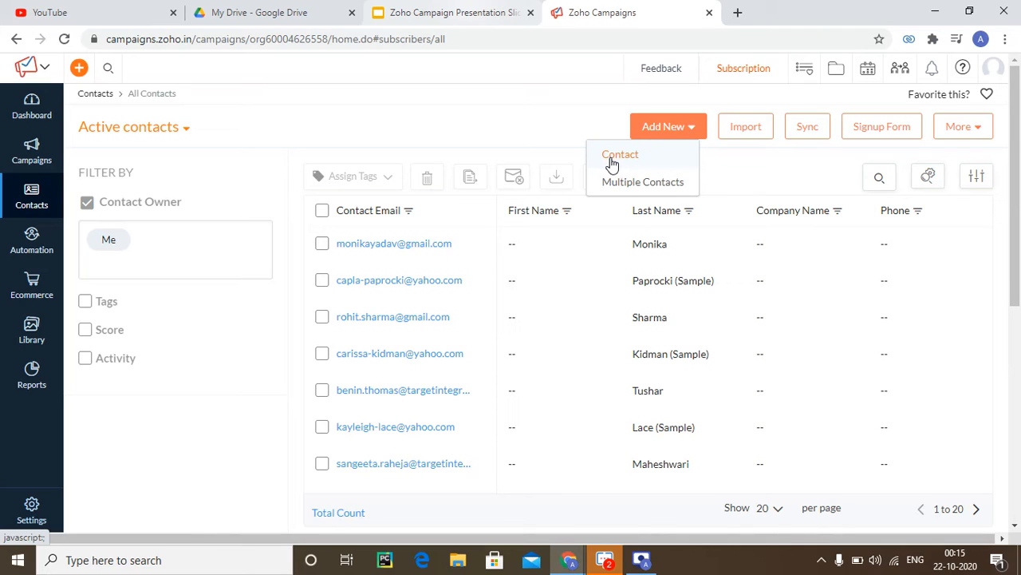
{"action": "left_click", "coordinate": [726, 140]}
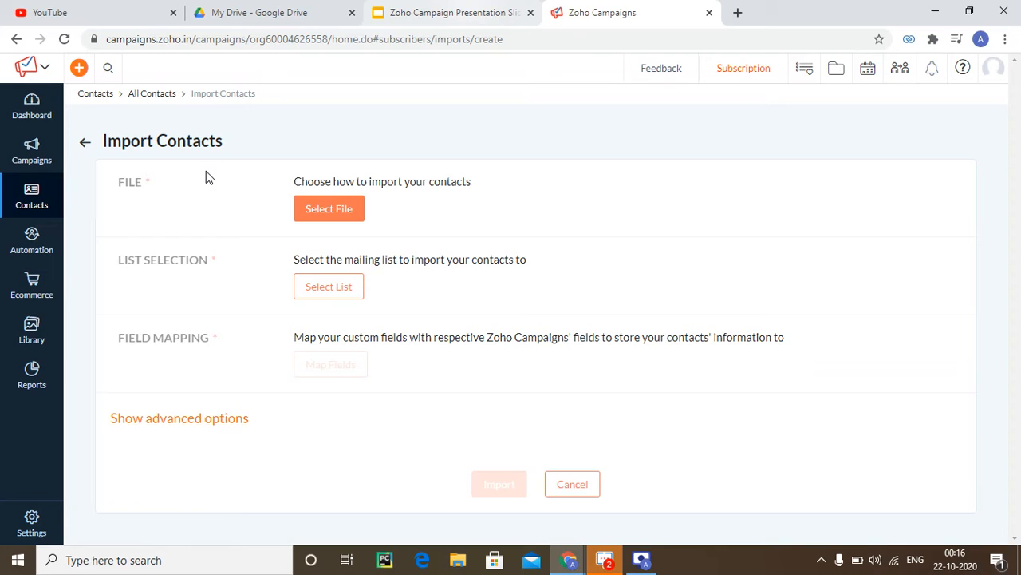
{"action": "left_click", "coordinate": [85, 146]}
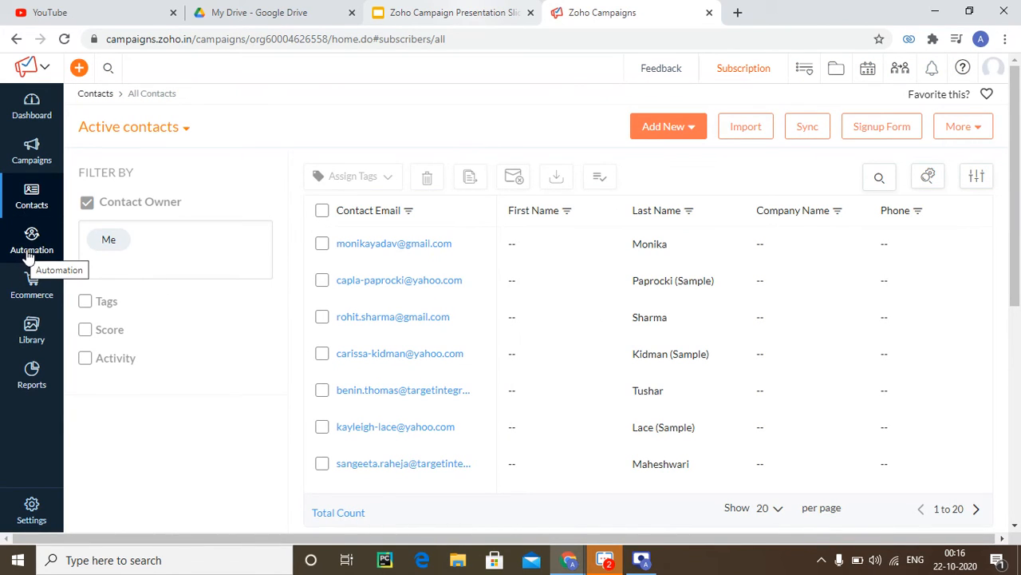
Open the Test mailing list from the managed lists and examine its summary and list growth report.
{"action": "mouse_move", "coordinate": [41, 195]}
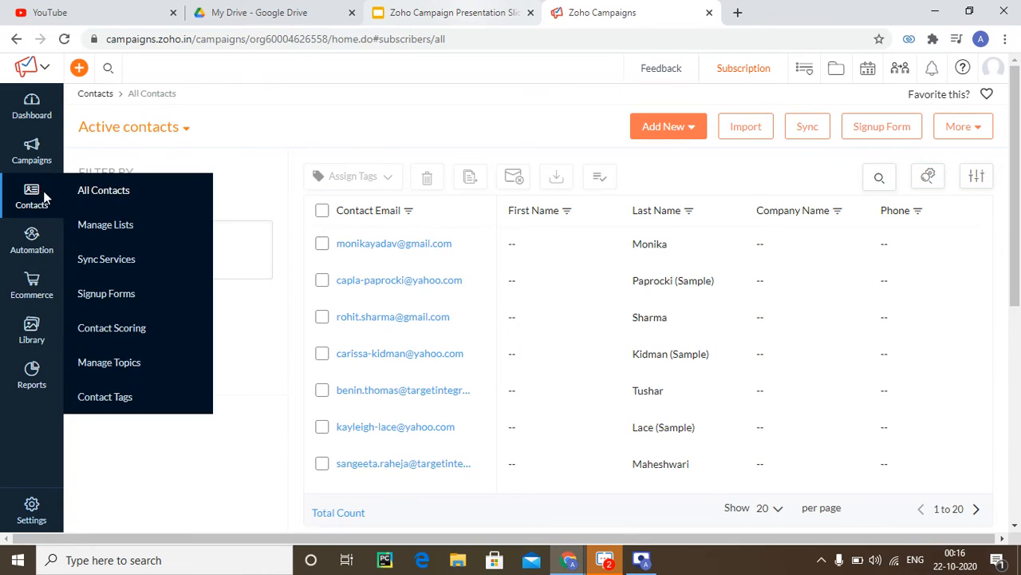
{"action": "left_click", "coordinate": [112, 237]}
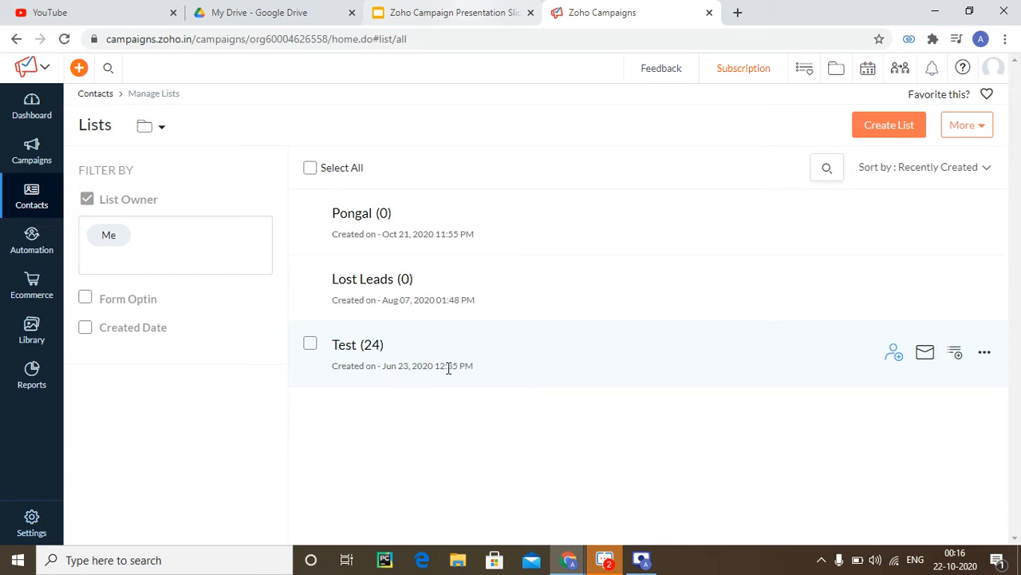
{"action": "left_click", "coordinate": [345, 355]}
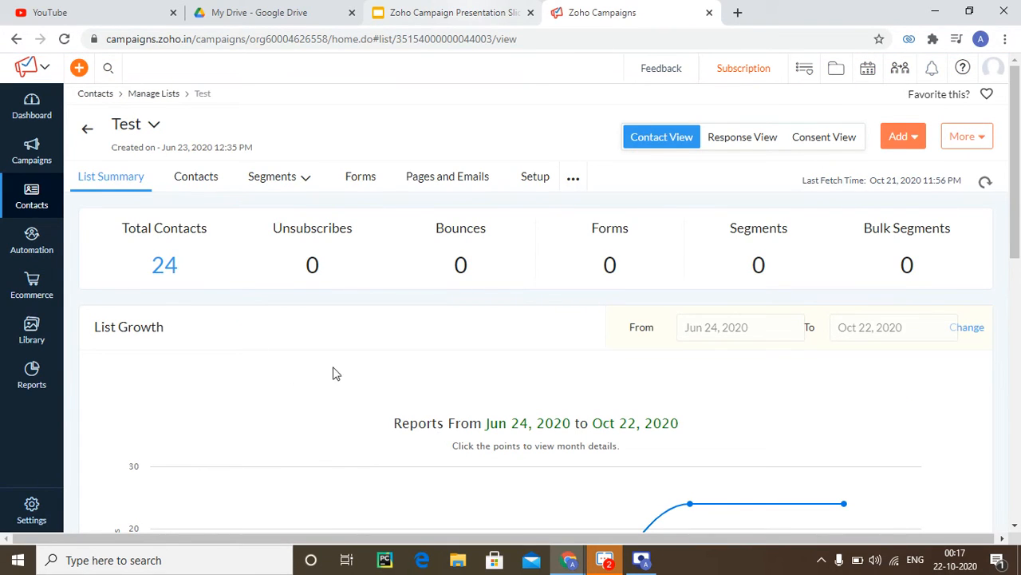
{"action": "scroll", "coordinate": [433, 290], "scroll_direction": "down", "scroll_amount": 2}
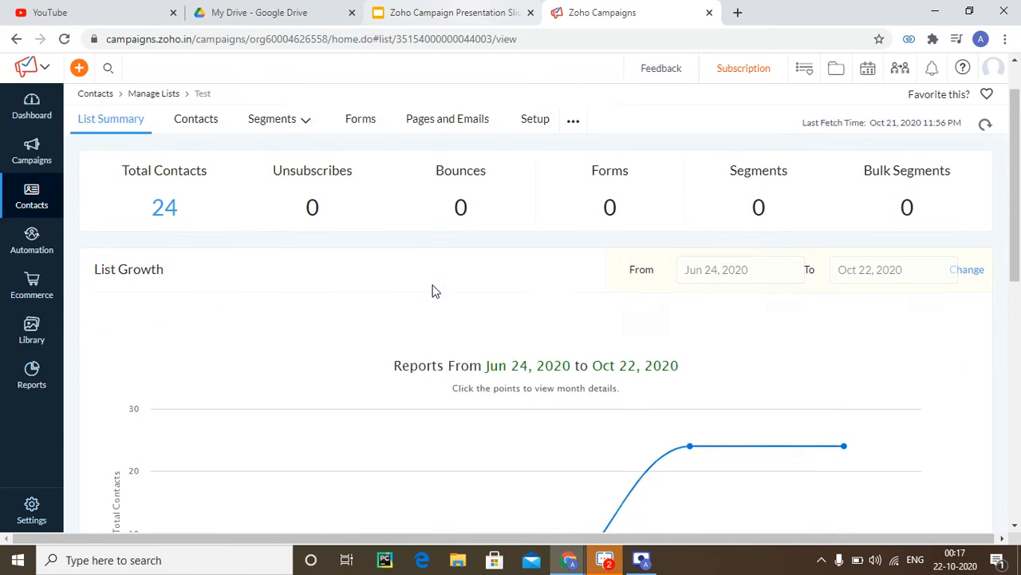
{"action": "scroll", "coordinate": [652, 361], "scroll_direction": "down", "scroll_amount": 1}
{"action": "scroll", "coordinate": [652, 362], "scroll_direction": "down", "scroll_amount": 2}
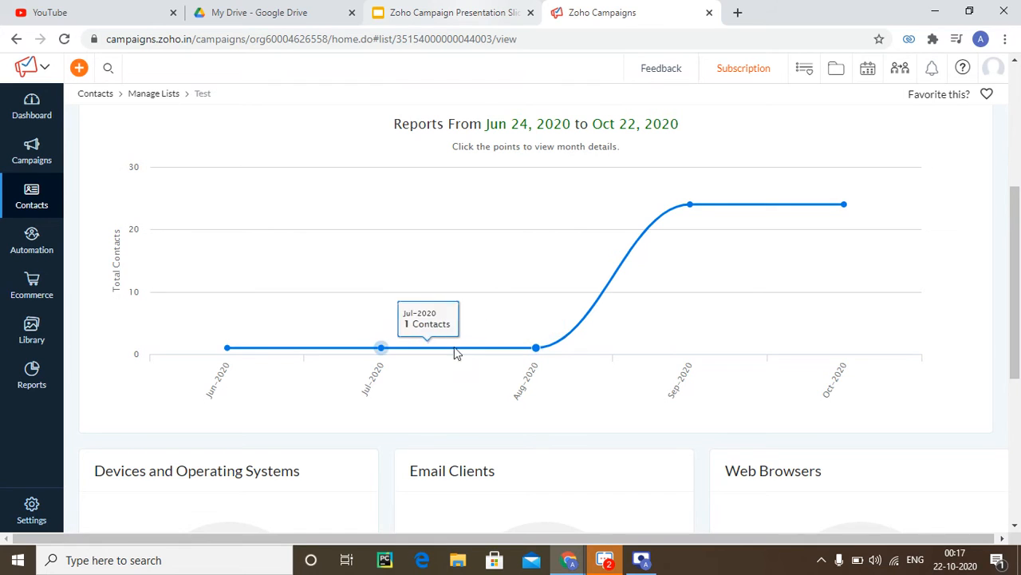
{"action": "scroll", "coordinate": [431, 396], "scroll_direction": "down", "scroll_amount": 4}
{"action": "scroll", "coordinate": [451, 378], "scroll_direction": "up", "scroll_amount": 5}
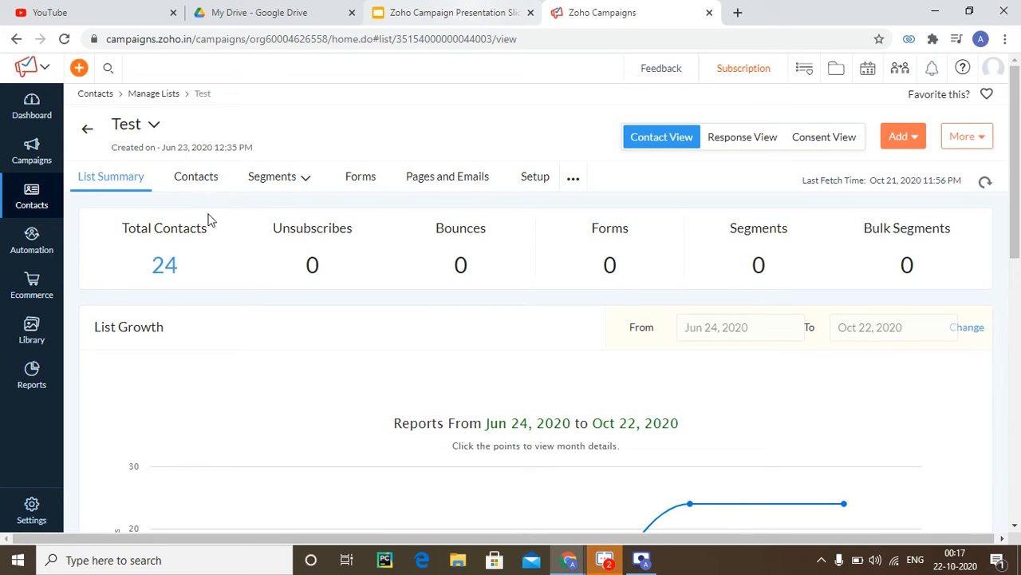
Go to the Test list's segments, view the segment creation form and leave it without saving.
{"action": "left_click", "coordinate": [289, 185]}
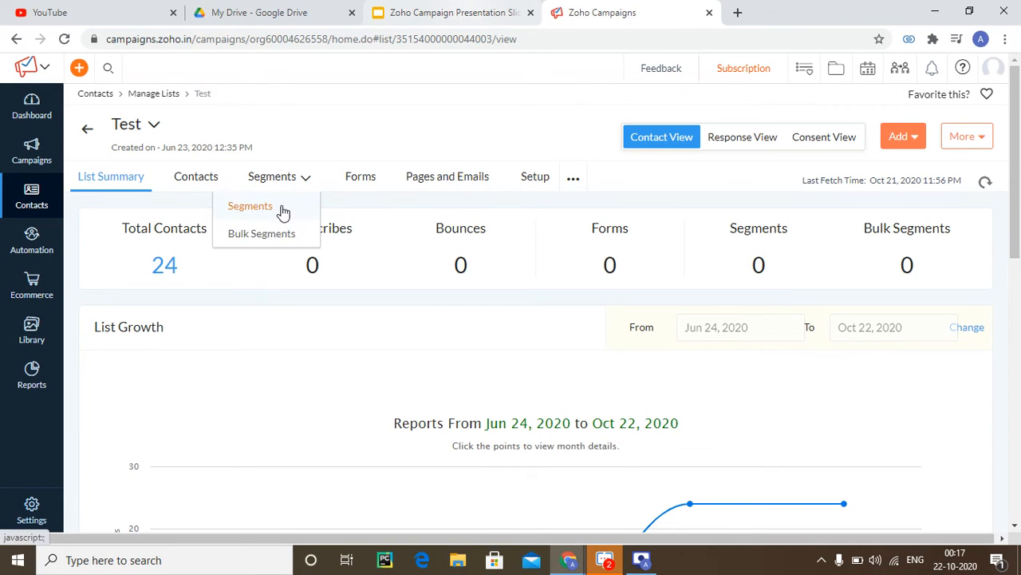
{"action": "left_click", "coordinate": [281, 209]}
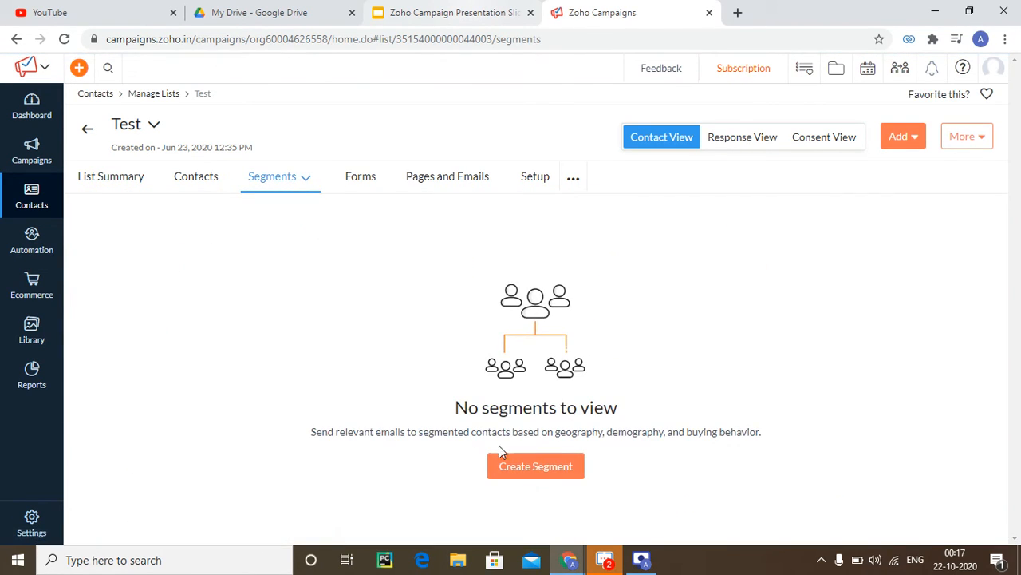
{"action": "left_click", "coordinate": [546, 477]}
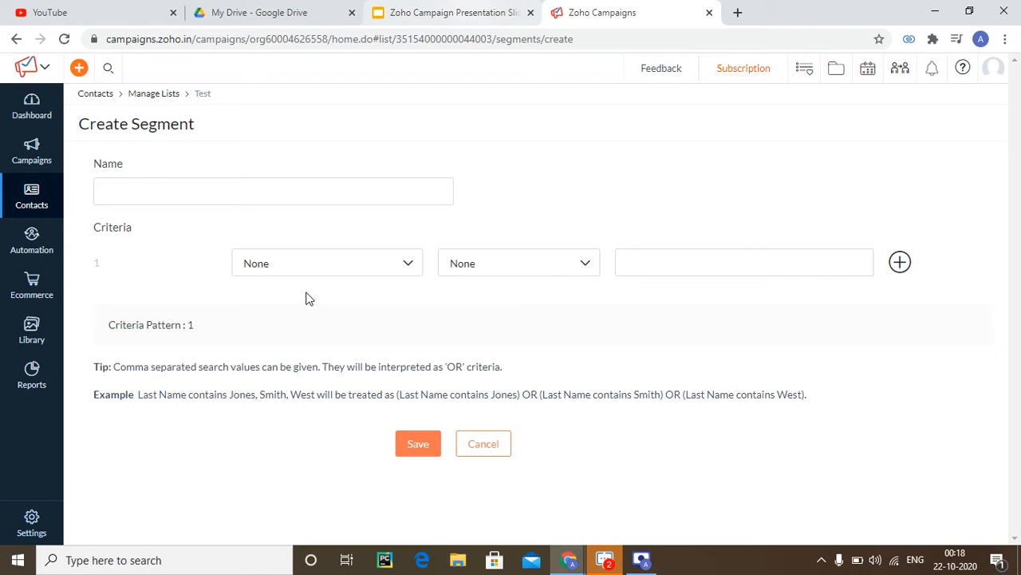
{"action": "left_click", "coordinate": [463, 447]}
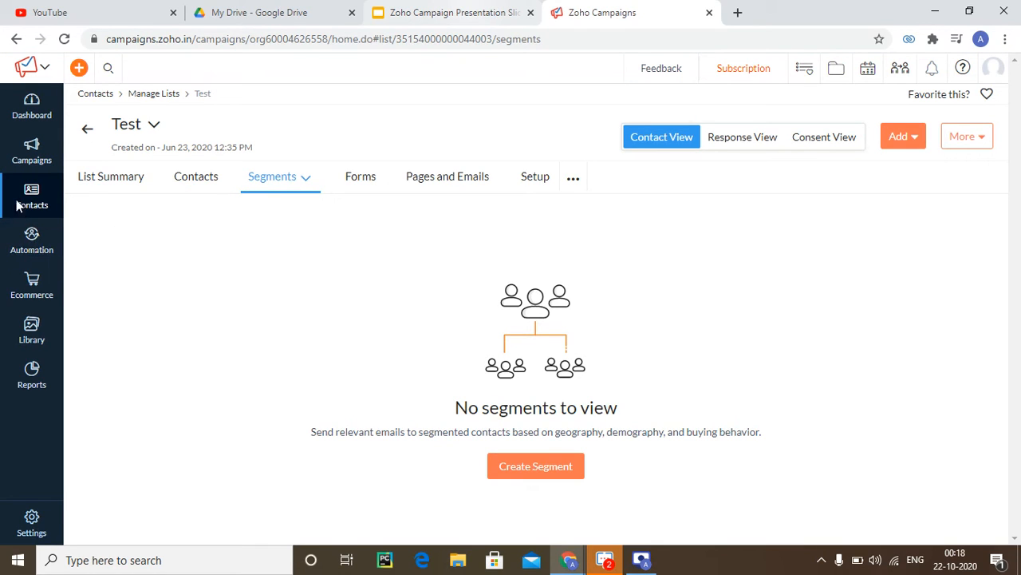
Create a new regular email campaign.
{"action": "mouse_move", "coordinate": [48, 160]}
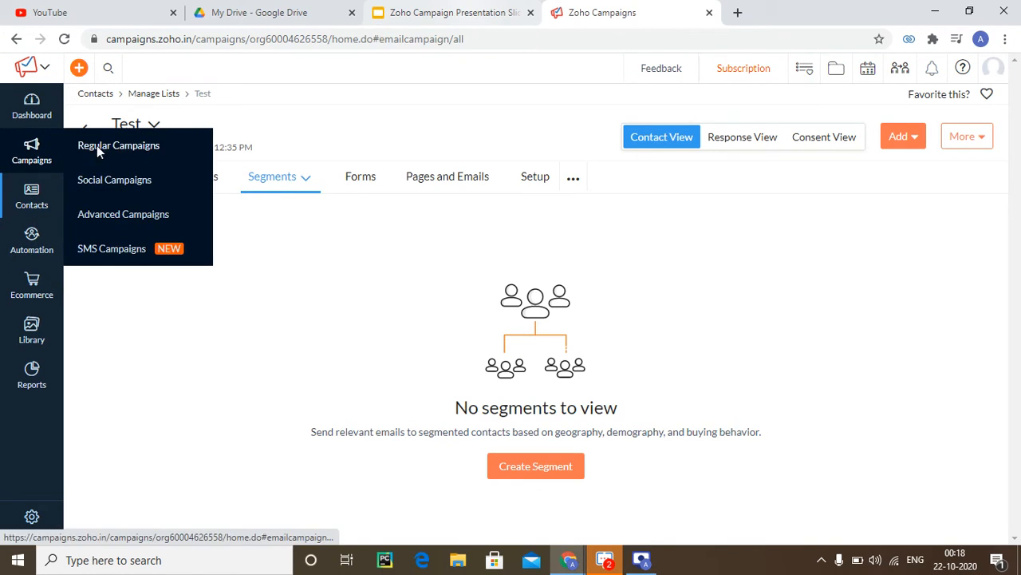
{"action": "left_click", "coordinate": [97, 145]}
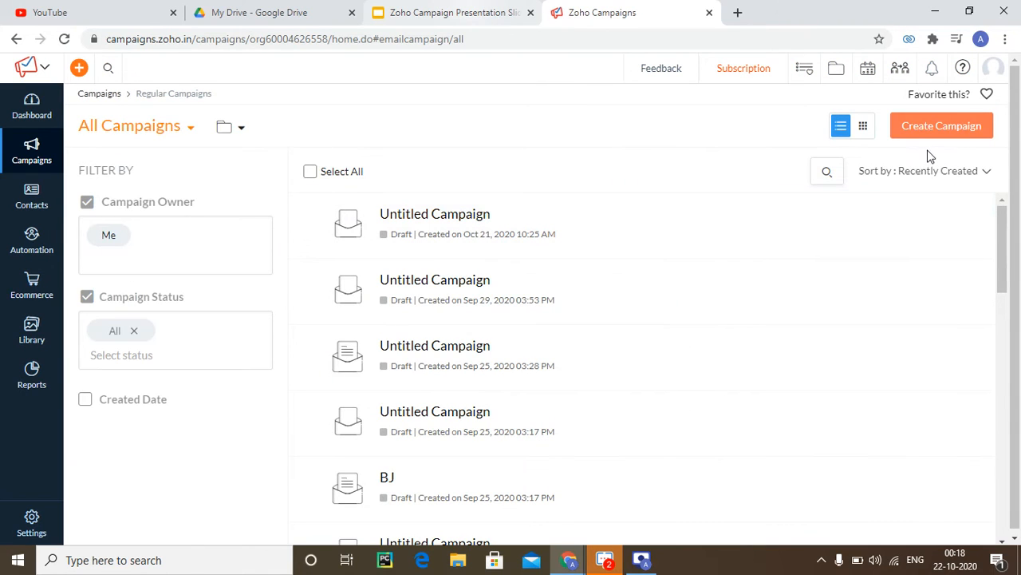
{"action": "left_click", "coordinate": [928, 137]}
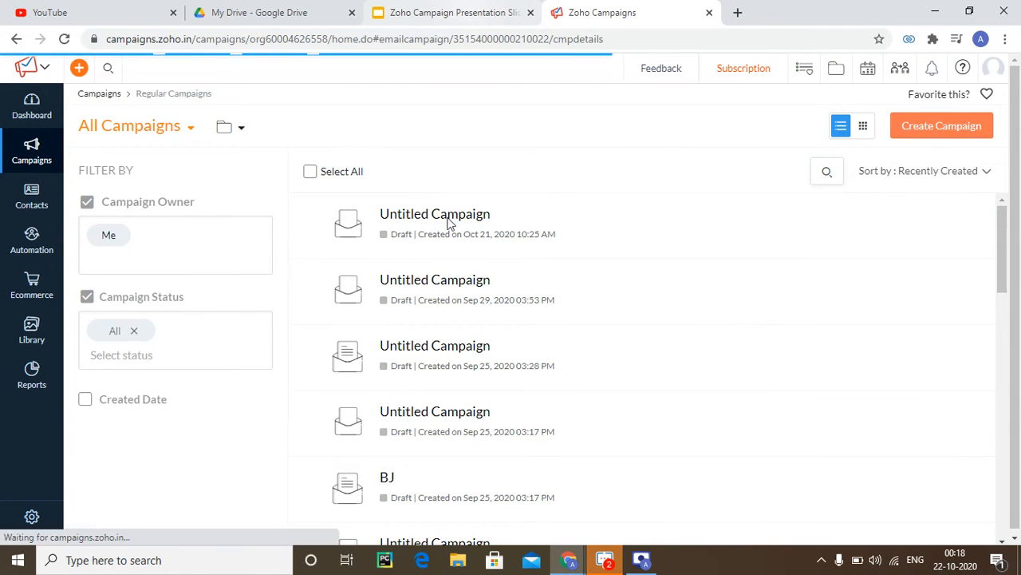
Personalize the new campaign's subject line by inserting the contact's first name and last name tags.
{"action": "left_click", "coordinate": [263, 233]}
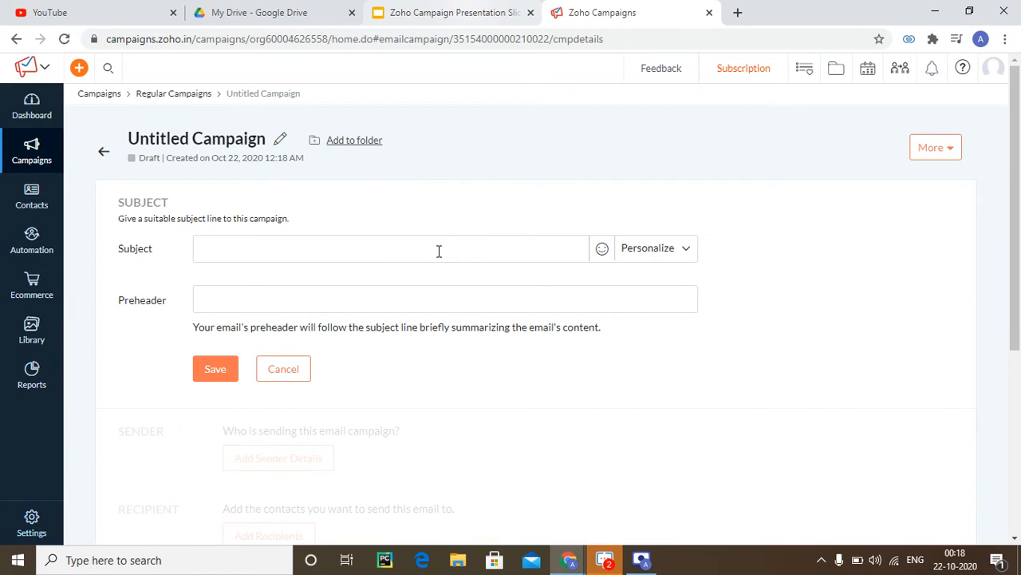
{"action": "left_click", "coordinate": [655, 254]}
{"action": "left_click", "coordinate": [337, 279]}
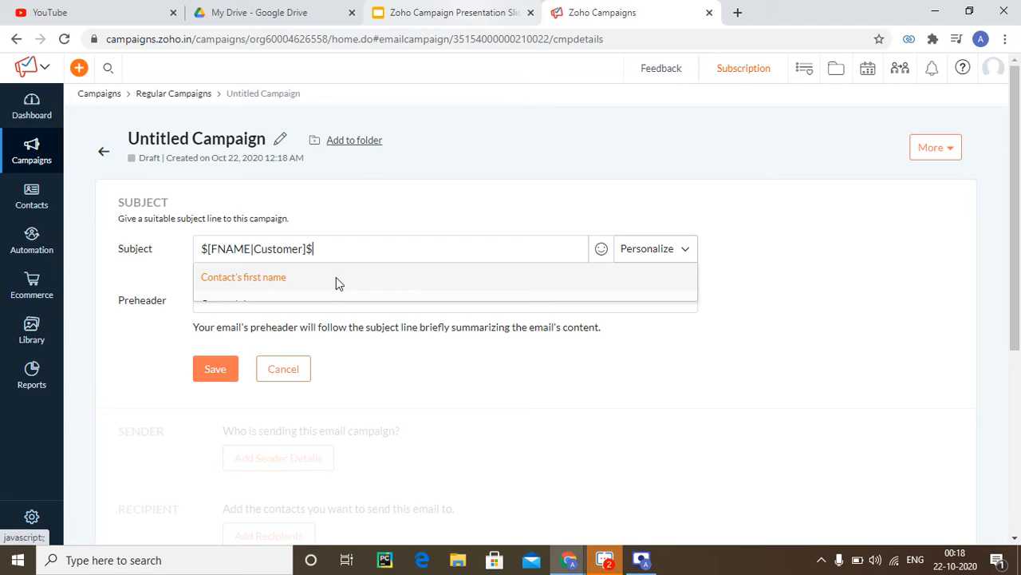
{"action": "left_click", "coordinate": [638, 254]}
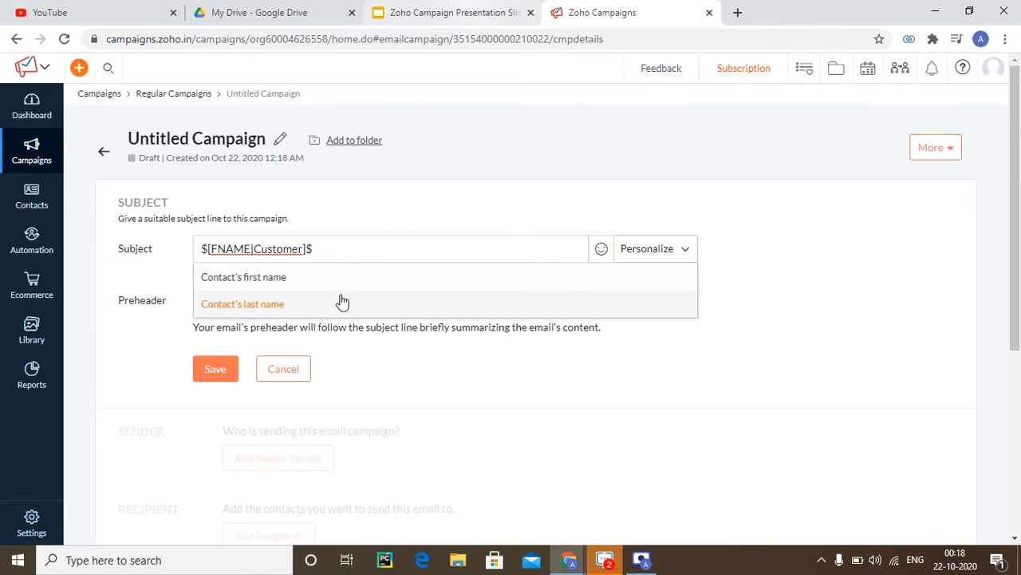
{"action": "left_click", "coordinate": [352, 298]}
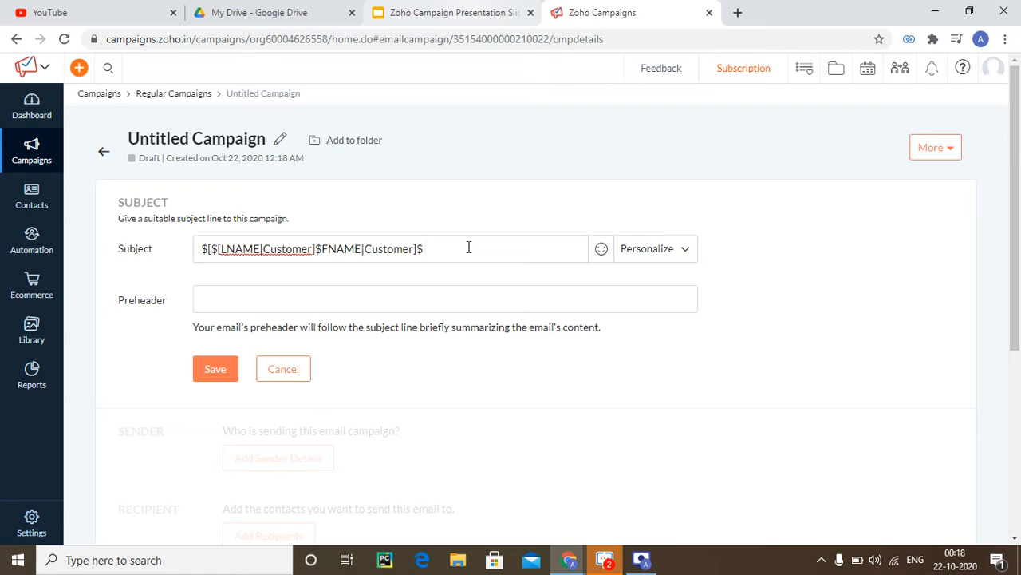
Add the text "hope you have this week's product updates" after the personalization tags in the campaign subject.
{"action": "type", "text": "hope you hjav"}
{"action": "key", "text": "BackSpace"}
{"action": "type", "text": "ave this week's p"}
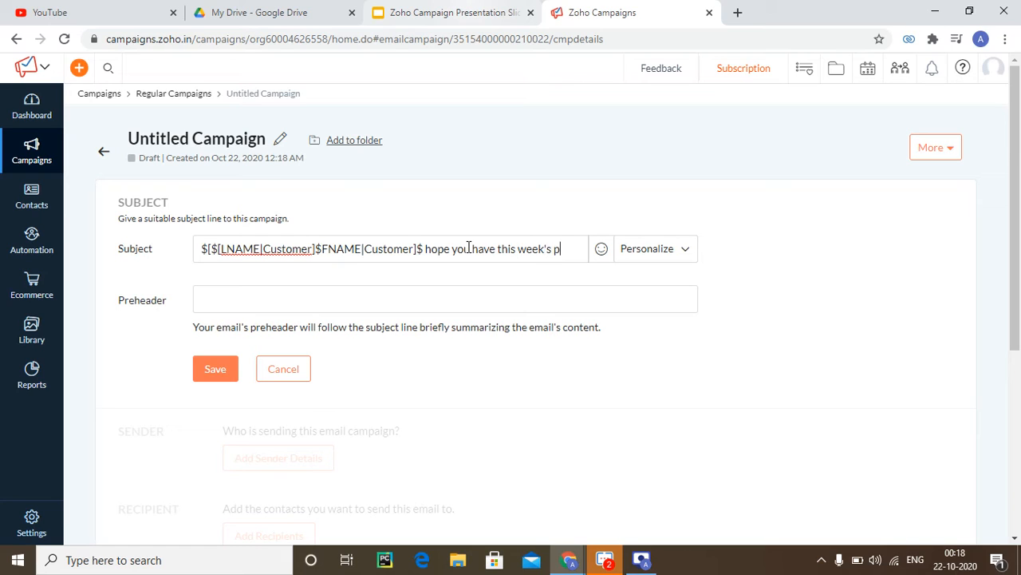
{"action": "type", "text": "roduct"}
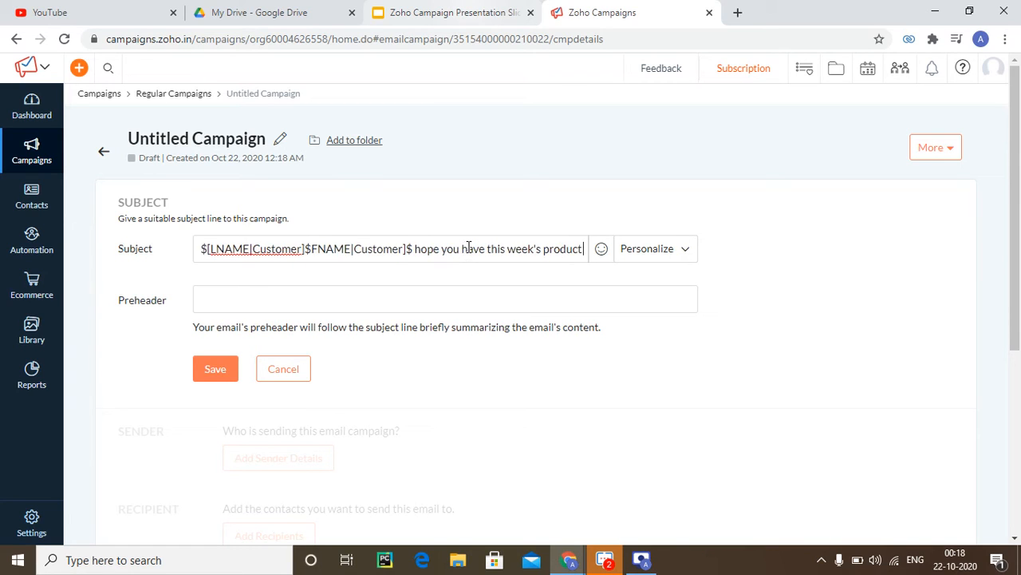
{"action": "type", "text": " updates"}
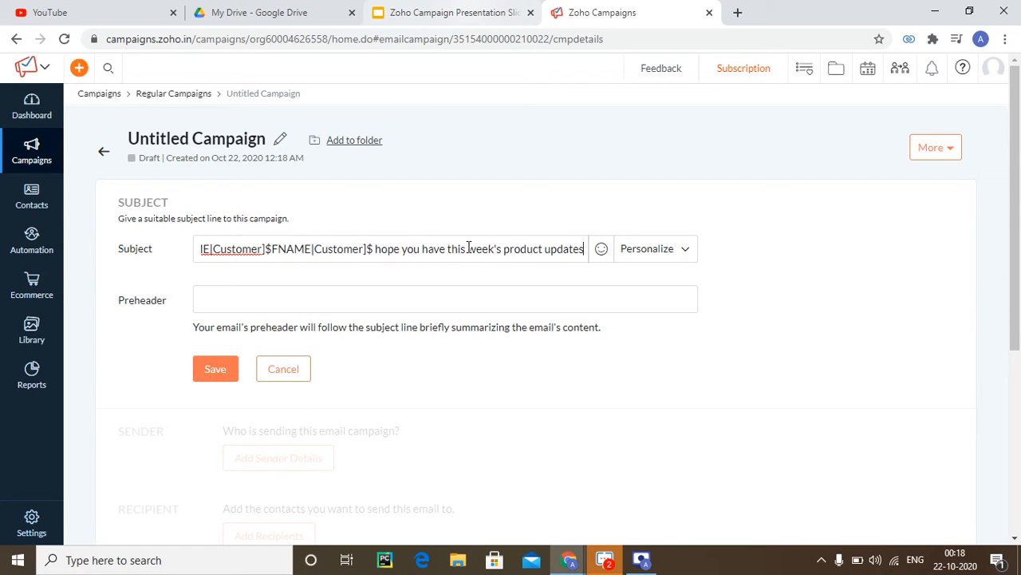
Enter "Test Mail" as the email's preheader and save the subject section.
{"action": "left_click", "coordinate": [264, 297]}
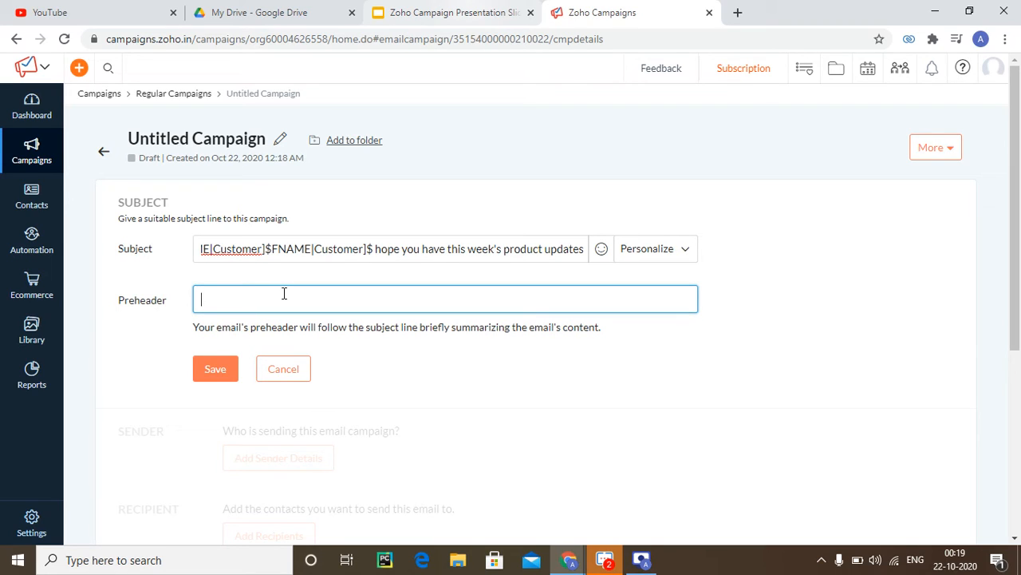
{"action": "type", "text": "Mail"}
{"action": "left_click", "coordinate": [235, 371]}
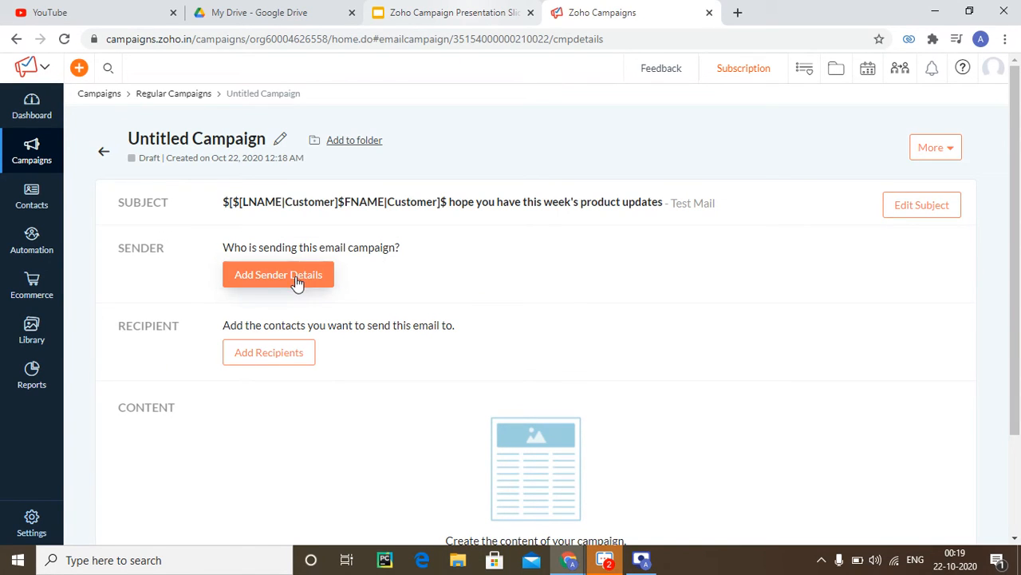
Add the sender details, keeping the same sender for all and the preset sender address, and save them.
{"action": "left_click", "coordinate": [274, 286]}
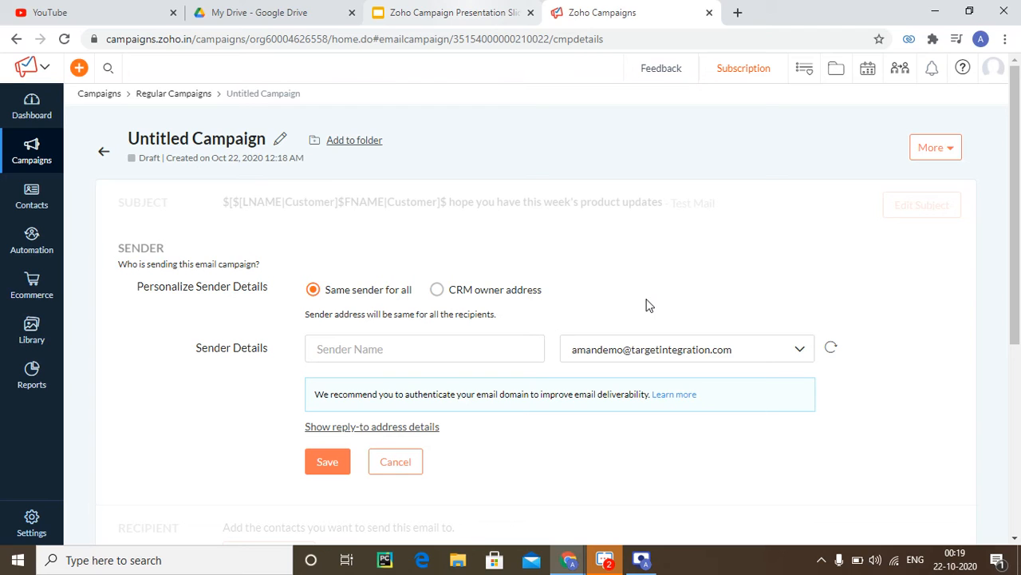
{"action": "left_click", "coordinate": [656, 352]}
{"action": "left_click", "coordinate": [656, 353]}
{"action": "left_click", "coordinate": [331, 467]}
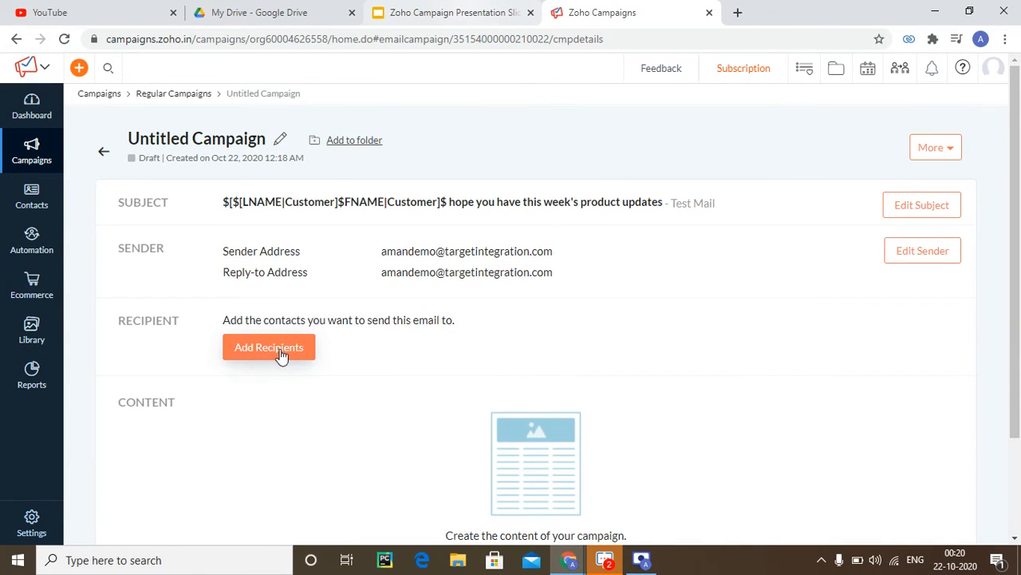
Add the Test mailing list as the campaign's recipients and save the selection.
{"action": "left_click", "coordinate": [280, 356]}
{"action": "scroll", "coordinate": [477, 299], "scroll_direction": "down", "scroll_amount": 2}
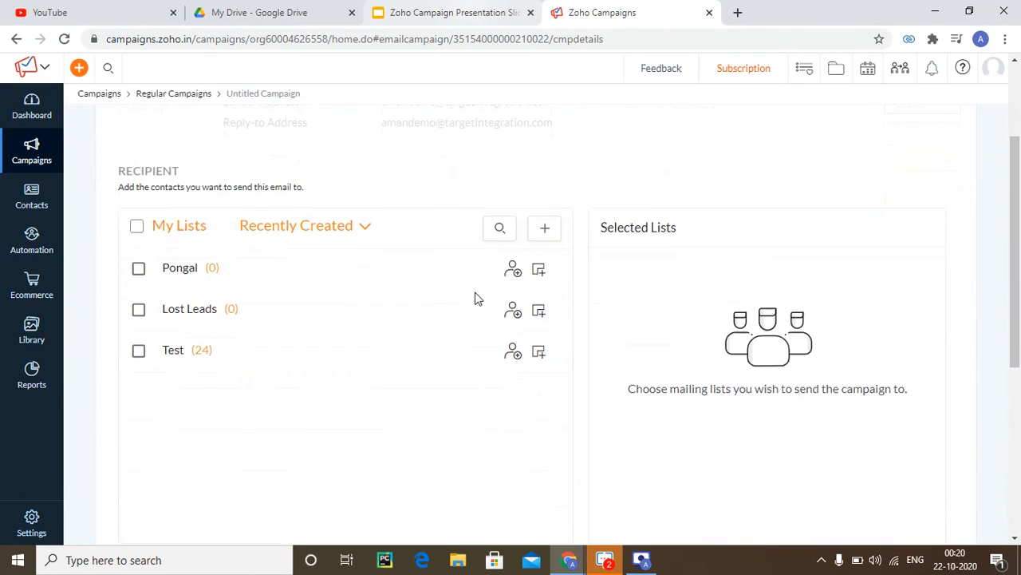
{"action": "left_click", "coordinate": [139, 351]}
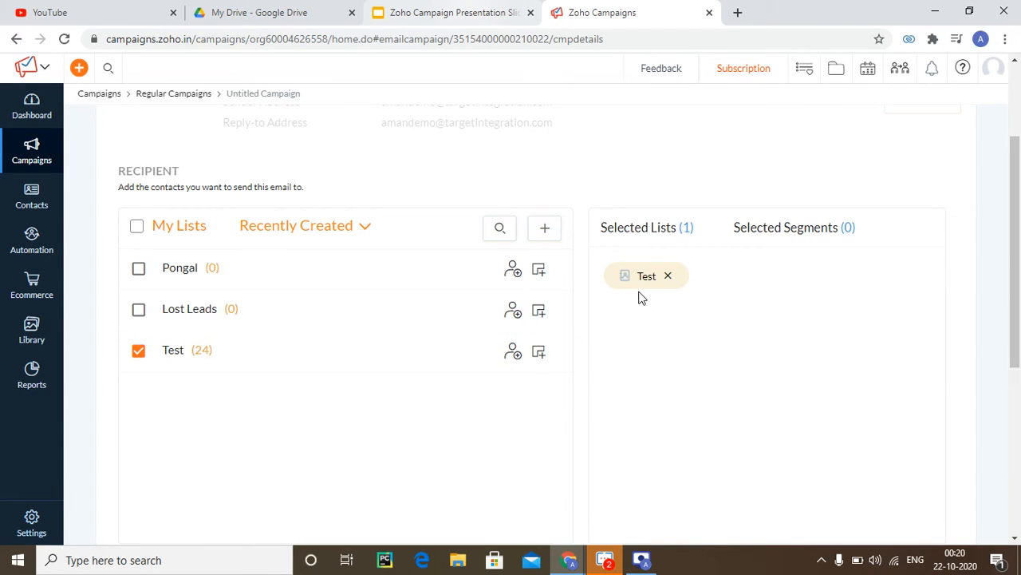
{"action": "left_click_drag", "start_coordinate": [749, 227], "coordinate": [848, 228]}
{"action": "scroll", "coordinate": [708, 267], "scroll_direction": "down", "scroll_amount": 3}
{"action": "left_click", "coordinate": [546, 347]}
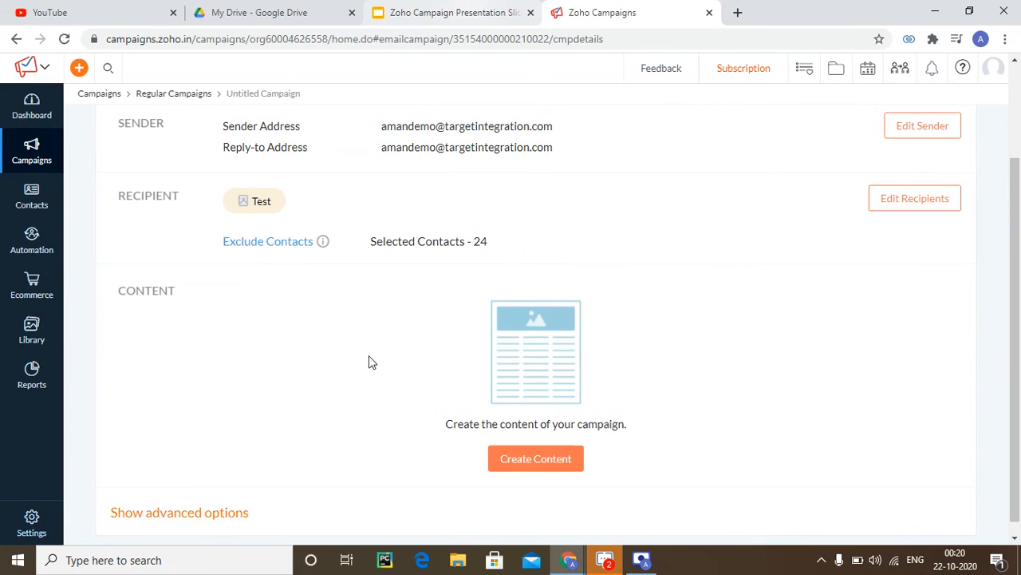
Start creating the campaign content, review the template and editor options, and choose the pre-designed templates.
{"action": "left_click", "coordinate": [496, 462]}
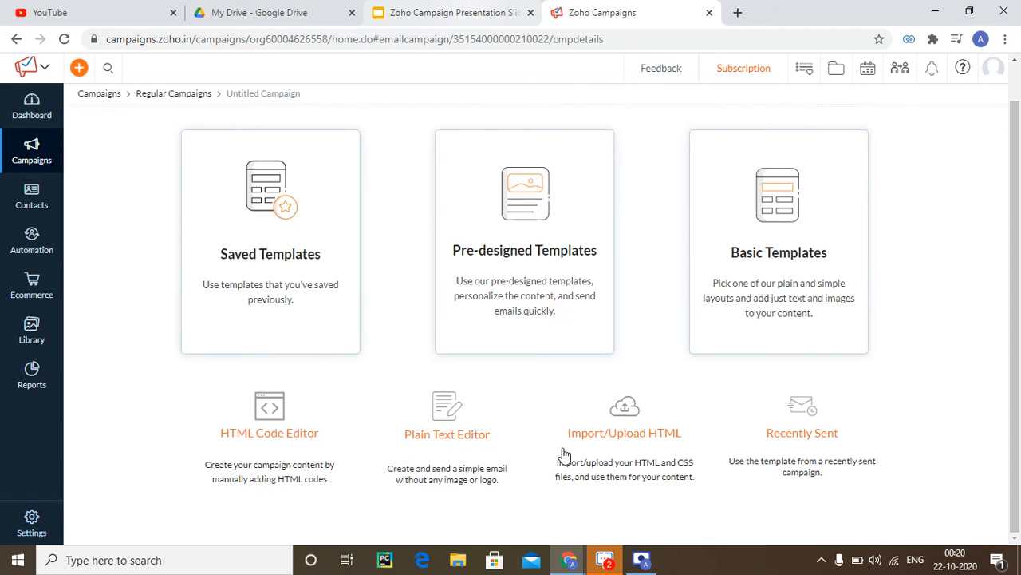
{"action": "scroll", "coordinate": [554, 458], "scroll_direction": "down", "scroll_amount": 1}
{"action": "scroll", "coordinate": [543, 434], "scroll_direction": "down", "scroll_amount": 1}
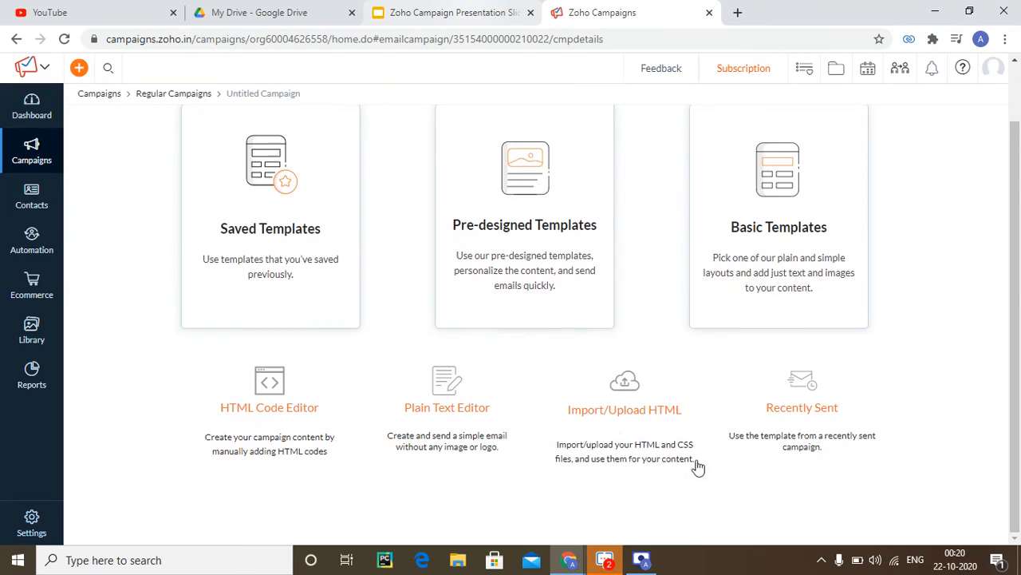
{"action": "scroll", "coordinate": [519, 407], "scroll_direction": "up", "scroll_amount": 2}
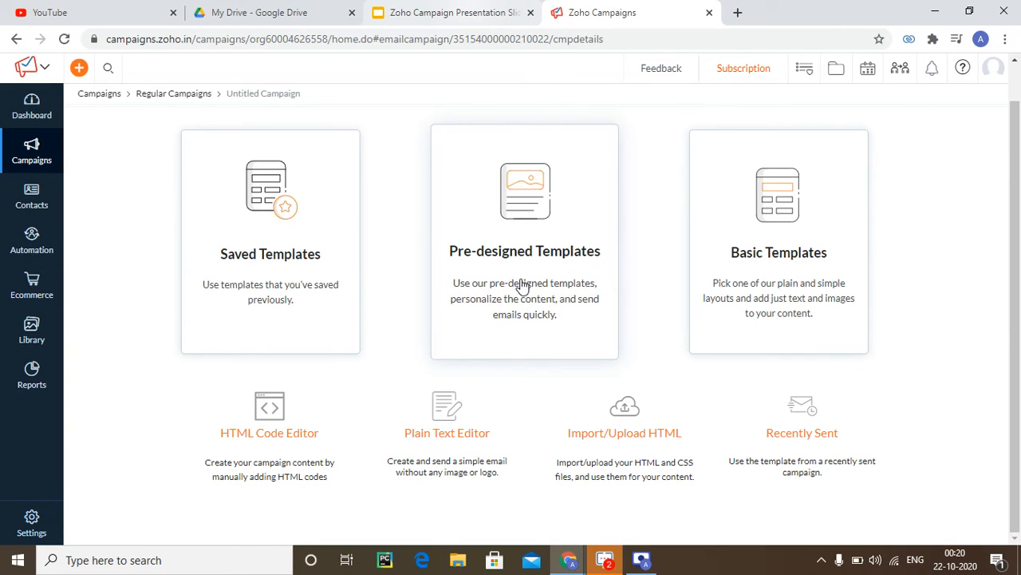
{"action": "left_click", "coordinate": [516, 226]}
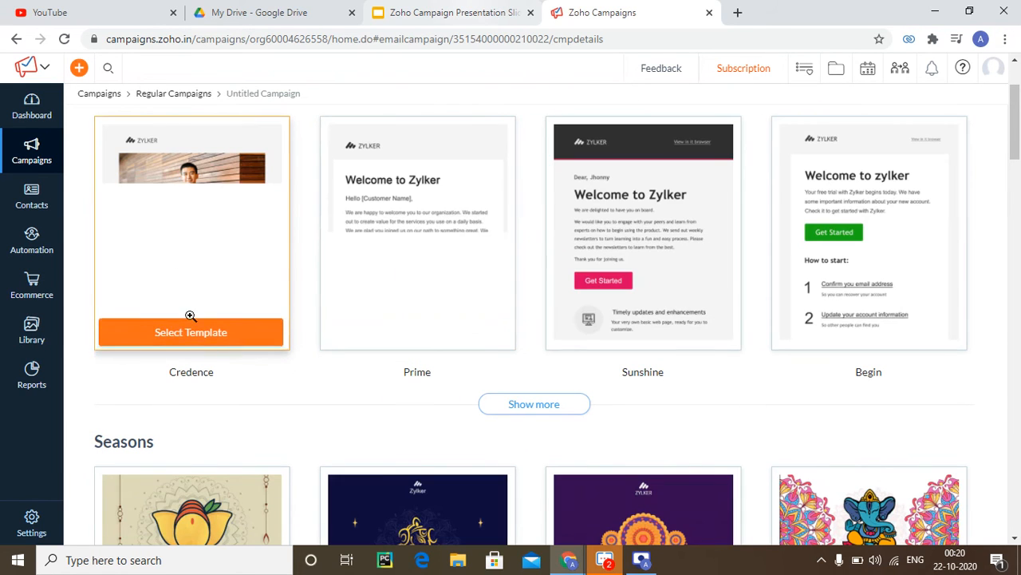
Browse the pre-designed template categories and select the Aid template under Emergencies & Crises.
{"action": "scroll", "coordinate": [742, 339], "scroll_direction": "down", "scroll_amount": 3}
{"action": "scroll", "coordinate": [638, 340], "scroll_direction": "up", "scroll_amount": 5}
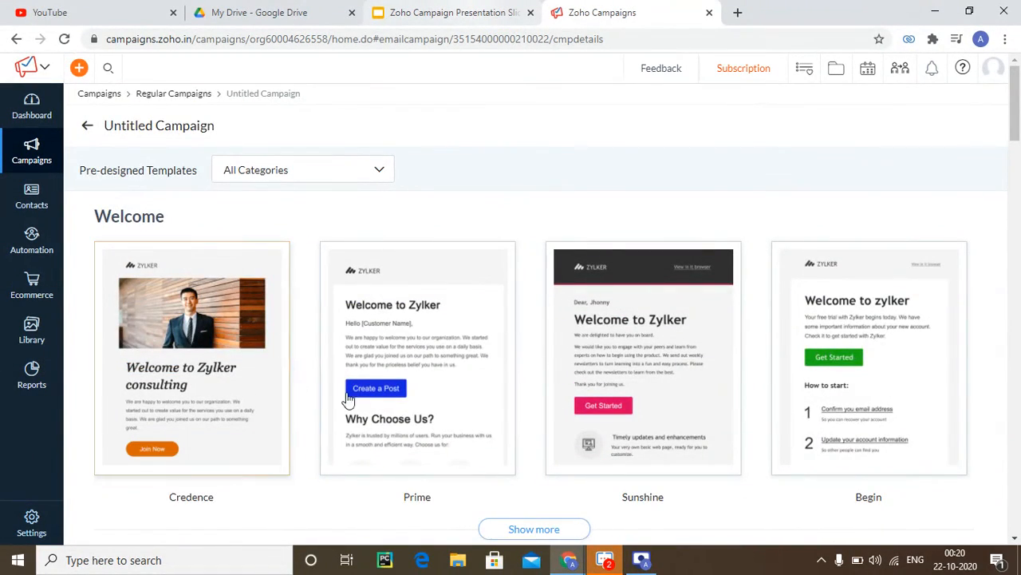
{"action": "scroll", "coordinate": [464, 413], "scroll_direction": "down", "scroll_amount": 2}
{"action": "scroll", "coordinate": [464, 413], "scroll_direction": "down", "scroll_amount": 1}
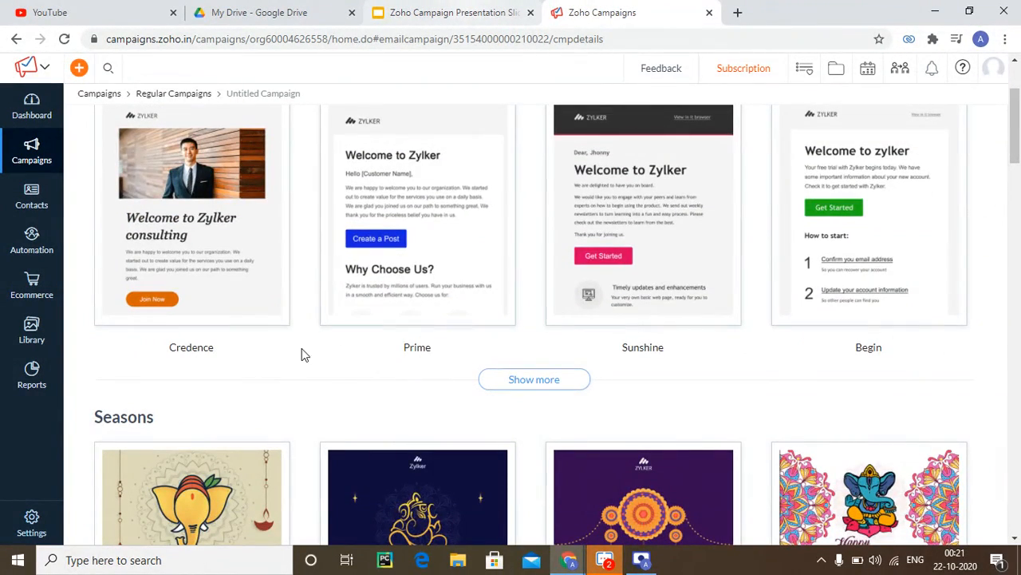
{"action": "scroll", "coordinate": [315, 382], "scroll_direction": "down", "scroll_amount": 3}
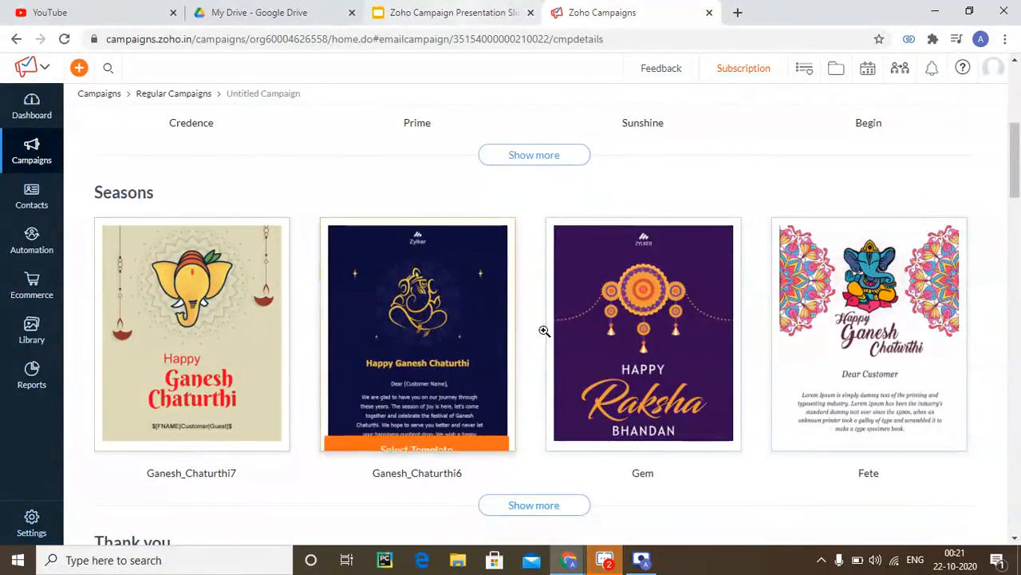
{"action": "scroll", "coordinate": [537, 309], "scroll_direction": "down", "scroll_amount": 12}
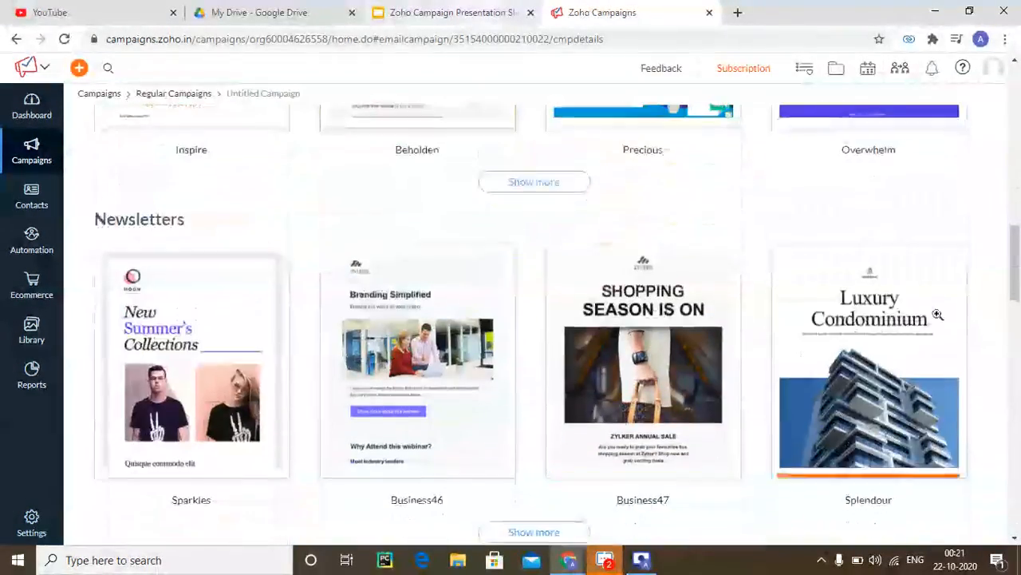
{"action": "scroll", "coordinate": [479, 319], "scroll_direction": "down", "scroll_amount": 10}
{"action": "scroll", "coordinate": [606, 383], "scroll_direction": "down", "scroll_amount": 4}
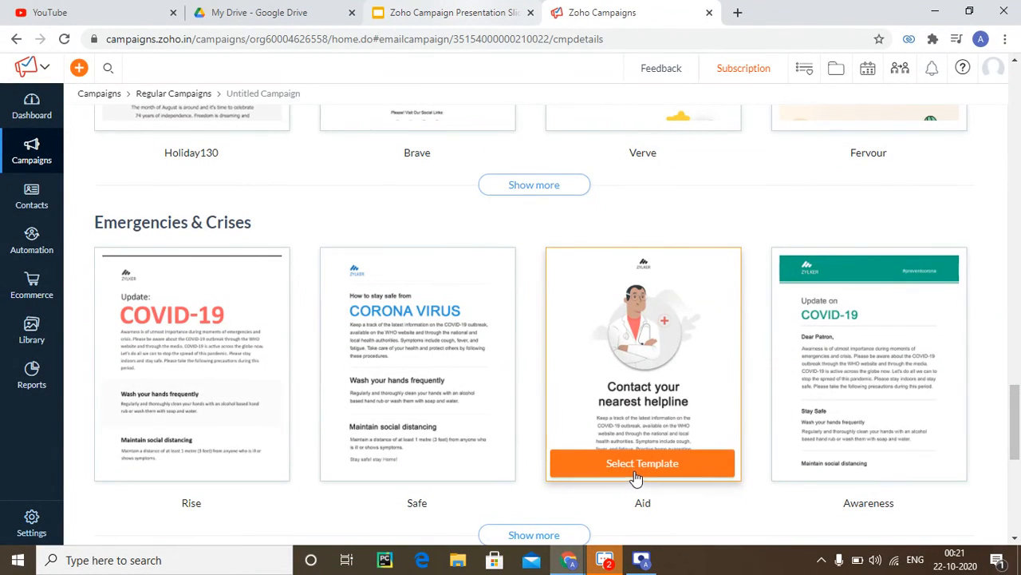
{"action": "left_click", "coordinate": [639, 479]}
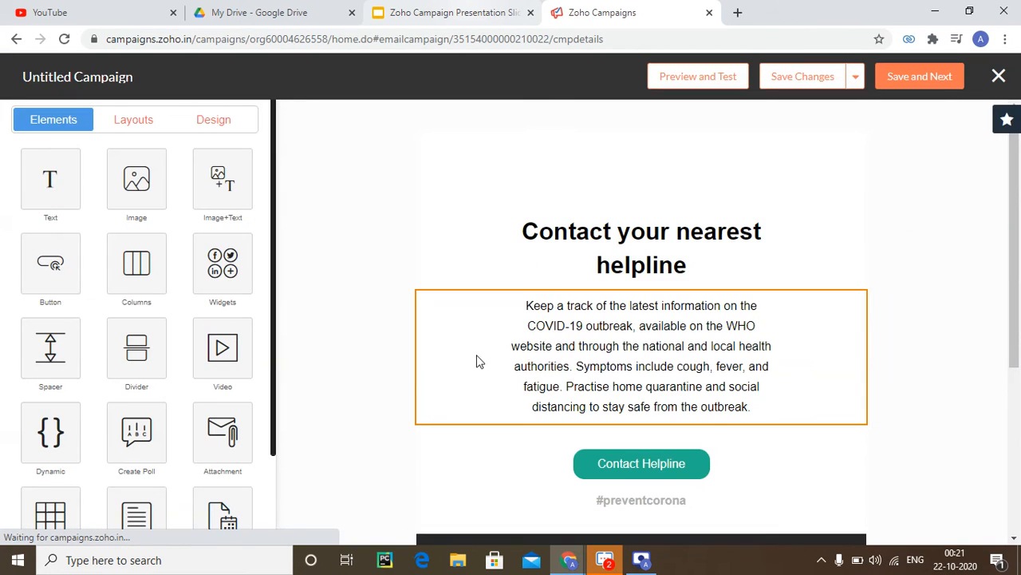
Look over the Aid template's content from header to footer, then save it and return to the campaign details.
{"action": "scroll", "coordinate": [558, 399], "scroll_direction": "down", "scroll_amount": 6}
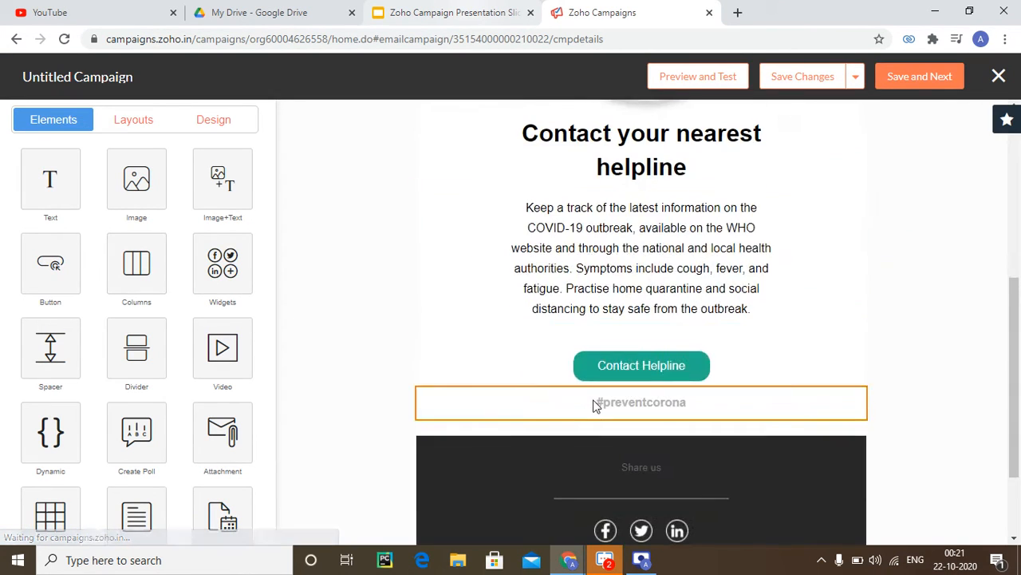
{"action": "scroll", "coordinate": [560, 397], "scroll_direction": "up", "scroll_amount": 6}
{"action": "scroll", "coordinate": [527, 407], "scroll_direction": "down", "scroll_amount": 5}
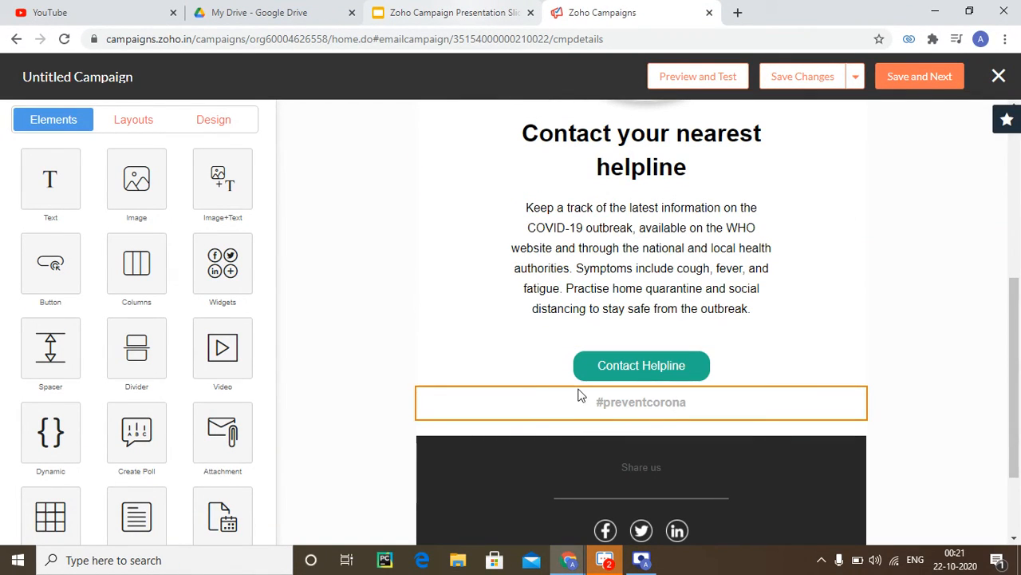
{"action": "scroll", "coordinate": [585, 388], "scroll_direction": "up", "scroll_amount": 5}
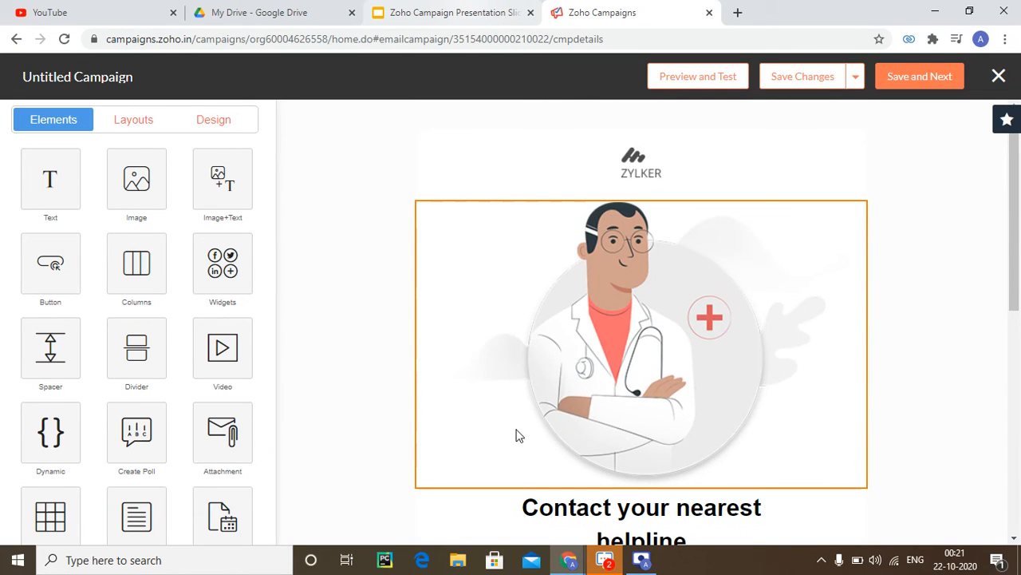
{"action": "left_click", "coordinate": [930, 84]}
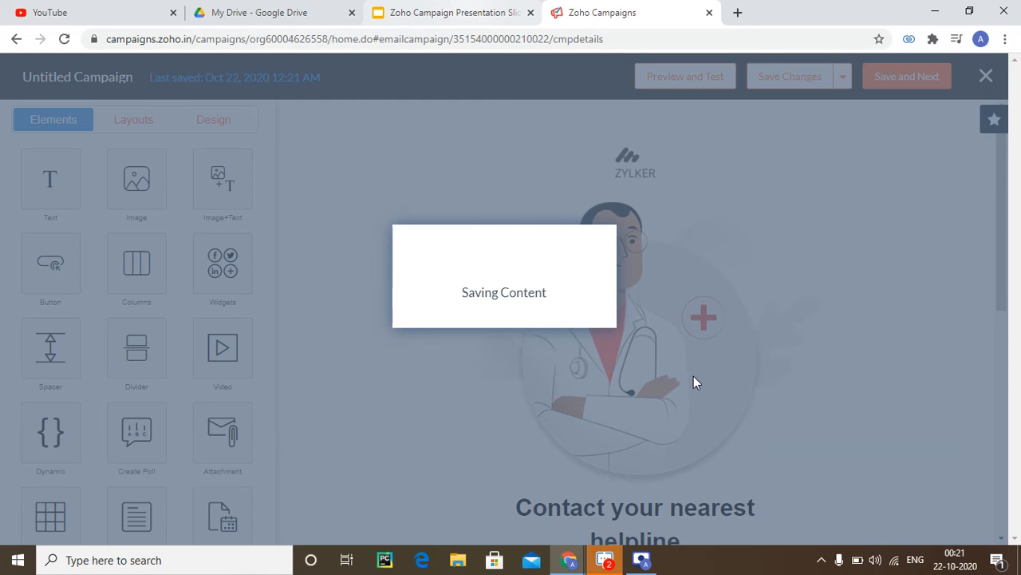
Show the campaign's advanced options and examine the tracking, CRM integration, contact scoring, response action and calendar settings.
{"action": "scroll", "coordinate": [696, 379], "scroll_direction": "down", "scroll_amount": 2}
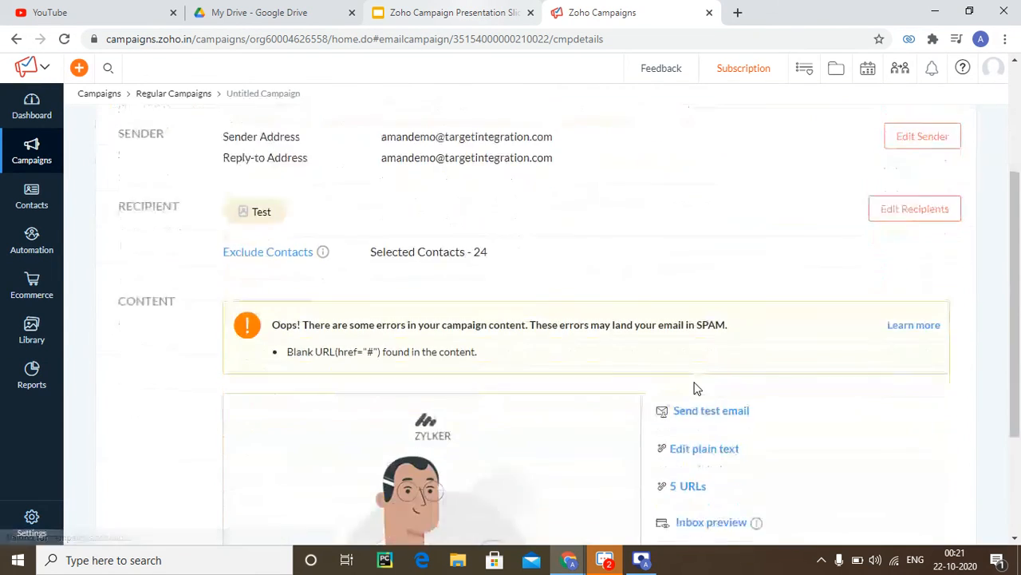
{"action": "scroll", "coordinate": [694, 388], "scroll_direction": "down", "scroll_amount": 2}
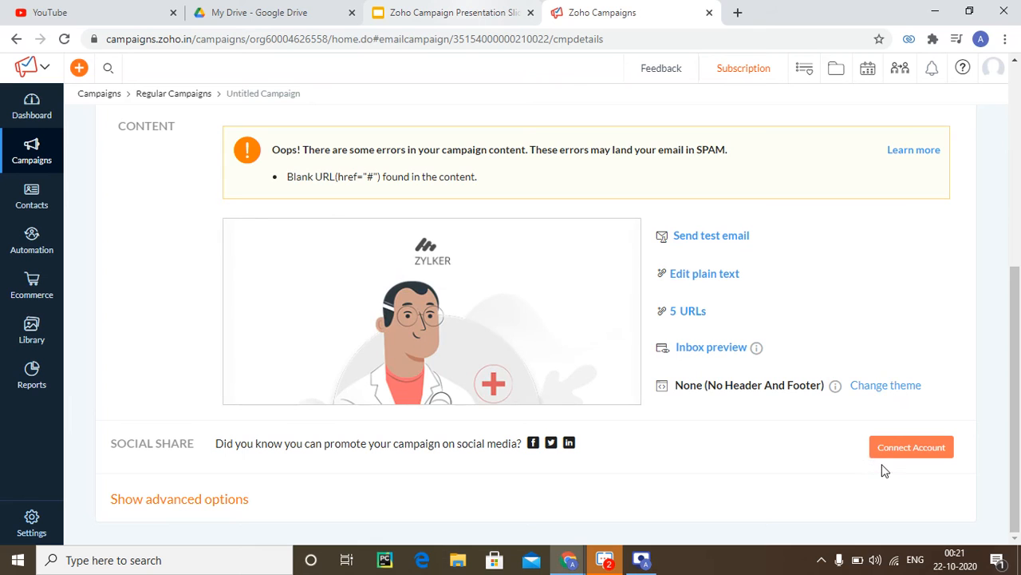
{"action": "left_click", "coordinate": [234, 500]}
{"action": "scroll", "coordinate": [359, 447], "scroll_direction": "down", "scroll_amount": 5}
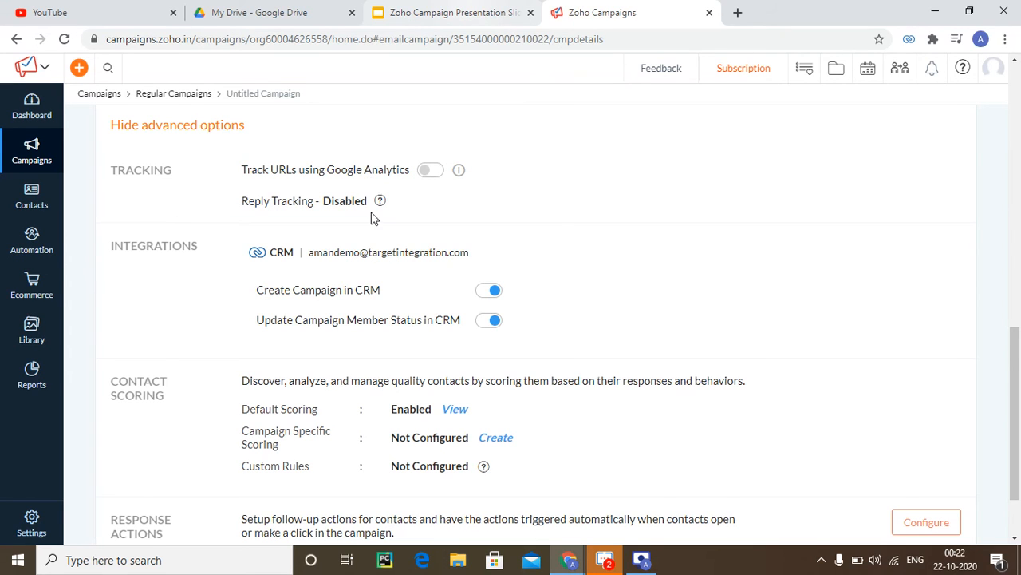
{"action": "scroll", "coordinate": [372, 217], "scroll_direction": "down", "scroll_amount": 1}
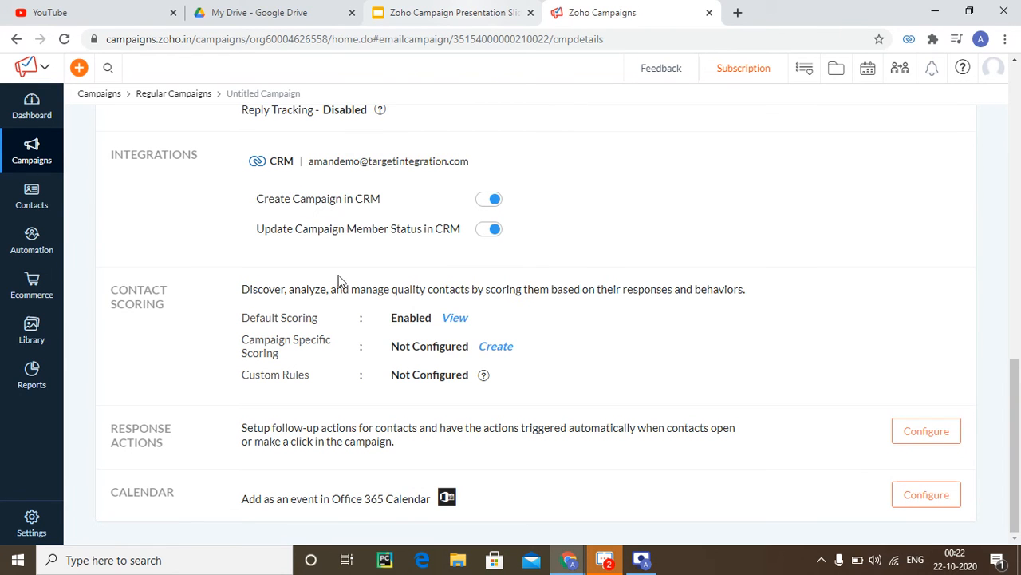
{"action": "scroll", "coordinate": [465, 352], "scroll_direction": "up", "scroll_amount": 8}
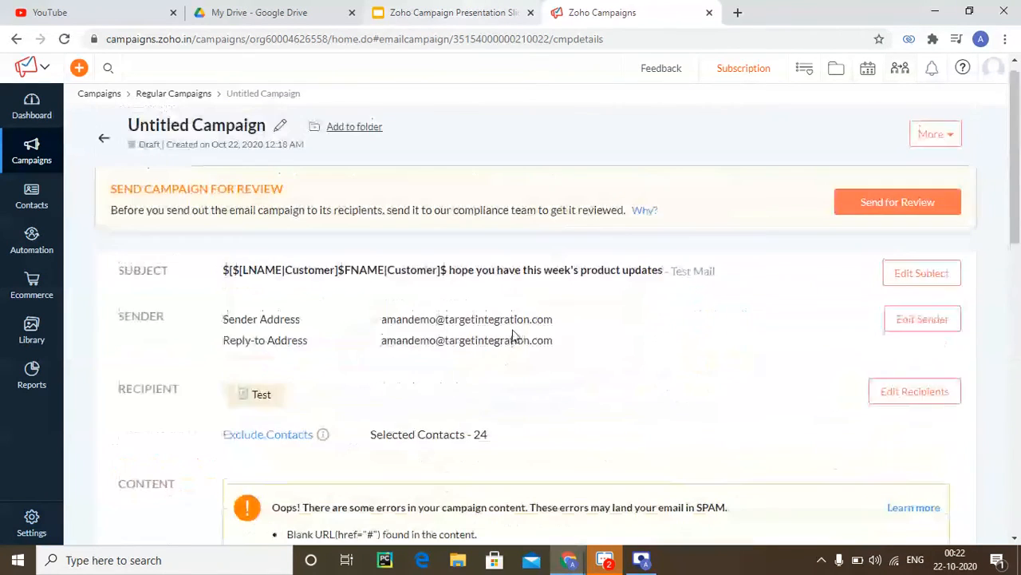
View the social media accounts available for promoting the campaign, cancel without connecting any, and review the campaign details.
{"action": "scroll", "coordinate": [583, 326], "scroll_direction": "down", "scroll_amount": 3}
{"action": "left_click", "coordinate": [889, 509]}
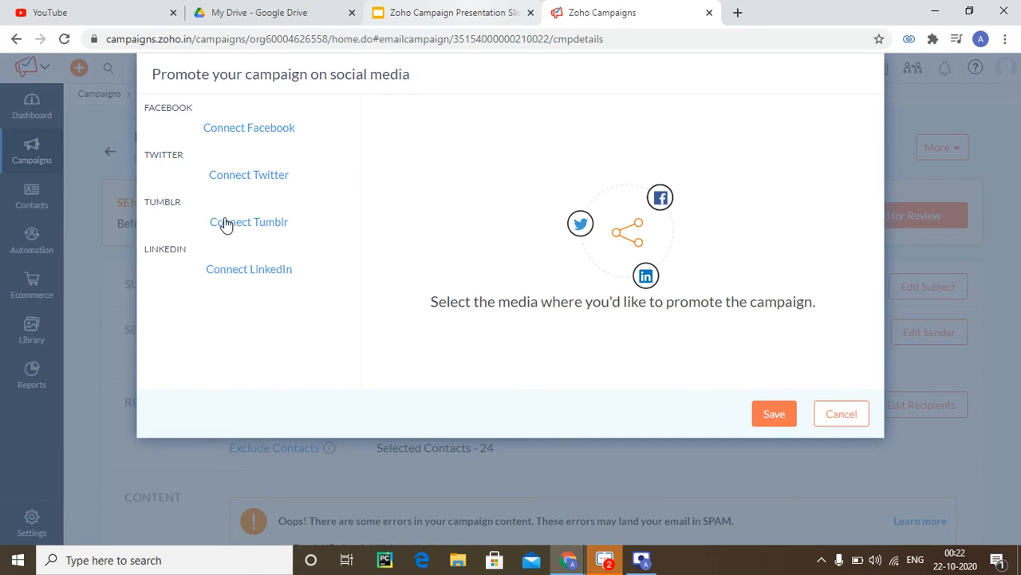
{"action": "left_click", "coordinate": [823, 417]}
{"action": "scroll", "coordinate": [586, 395], "scroll_direction": "down", "scroll_amount": 5}
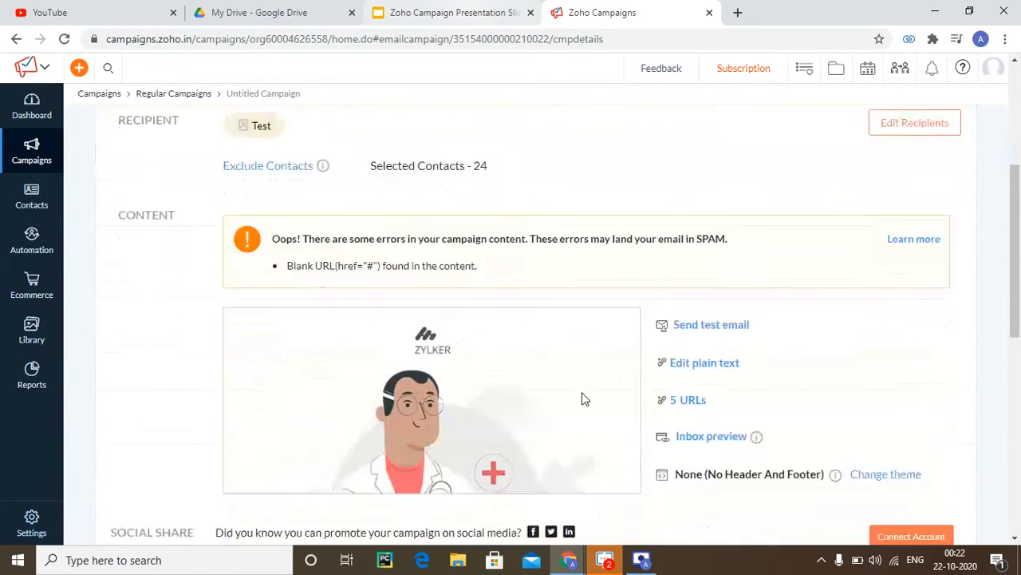
{"action": "scroll", "coordinate": [604, 431], "scroll_direction": "up", "scroll_amount": 6}
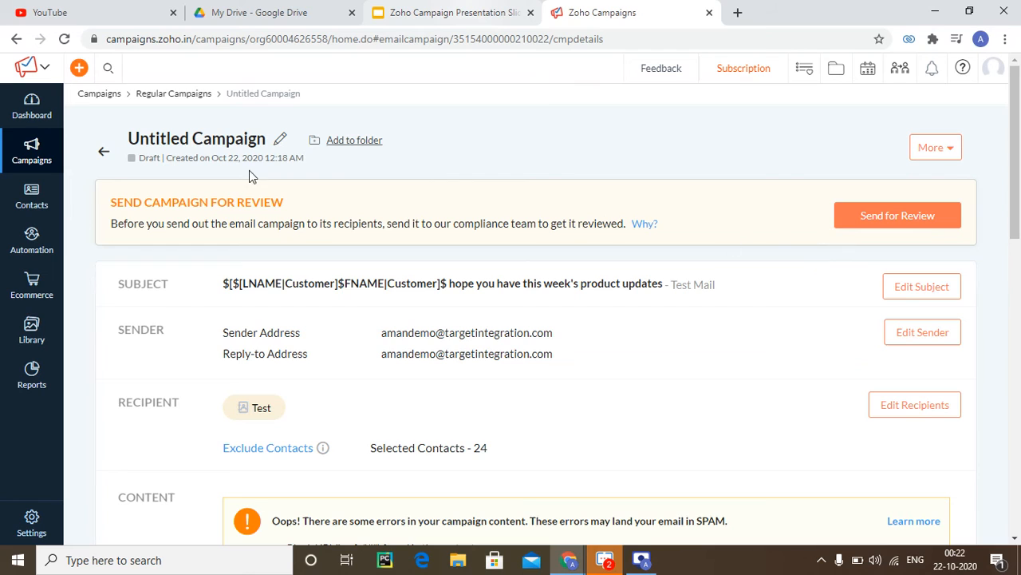
Leave the draft campaign for the campaign list and open the Social Campaigns page.
{"action": "left_click", "coordinate": [103, 152]}
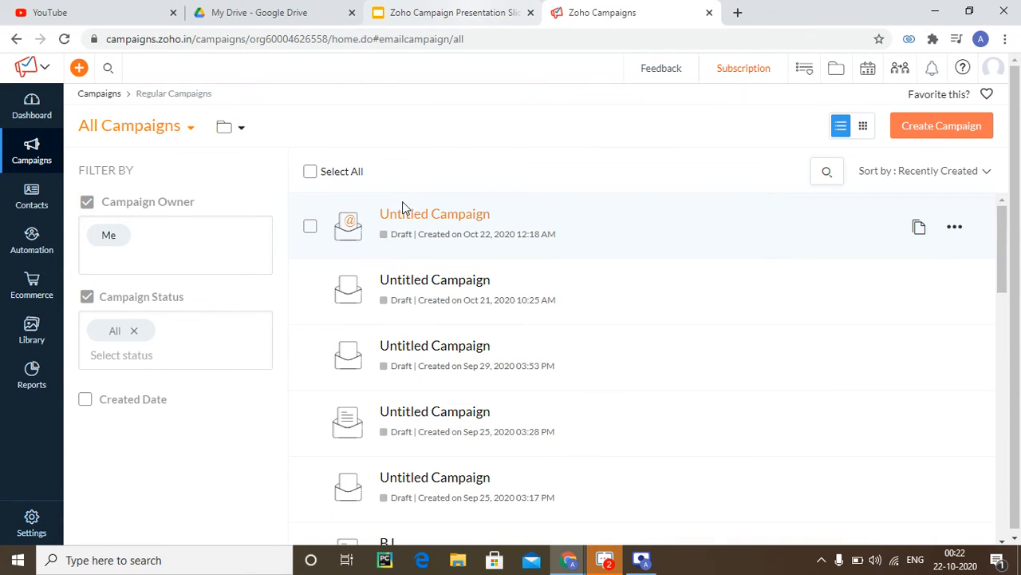
{"action": "mouse_move", "coordinate": [36, 165]}
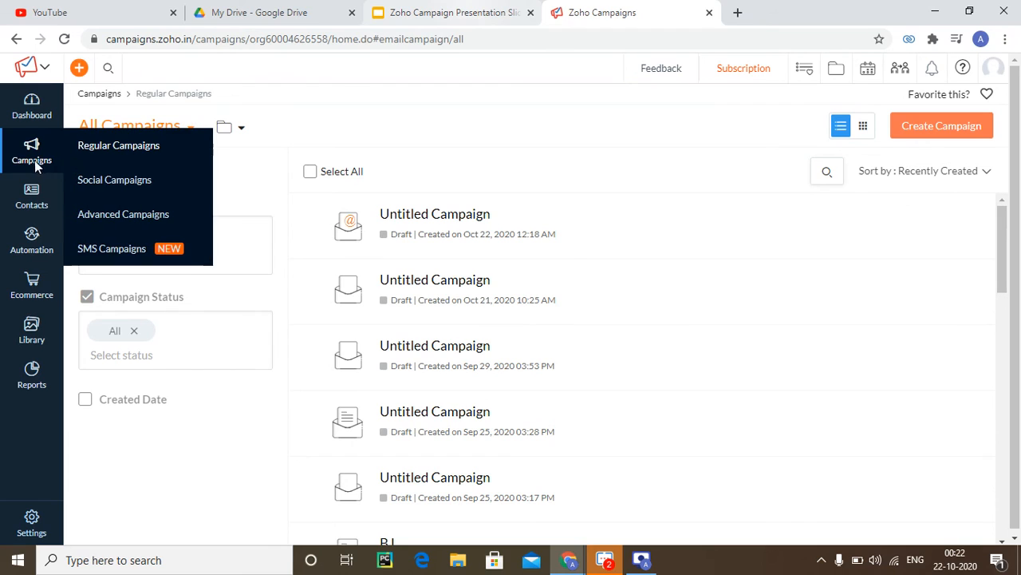
{"action": "left_click", "coordinate": [128, 190]}
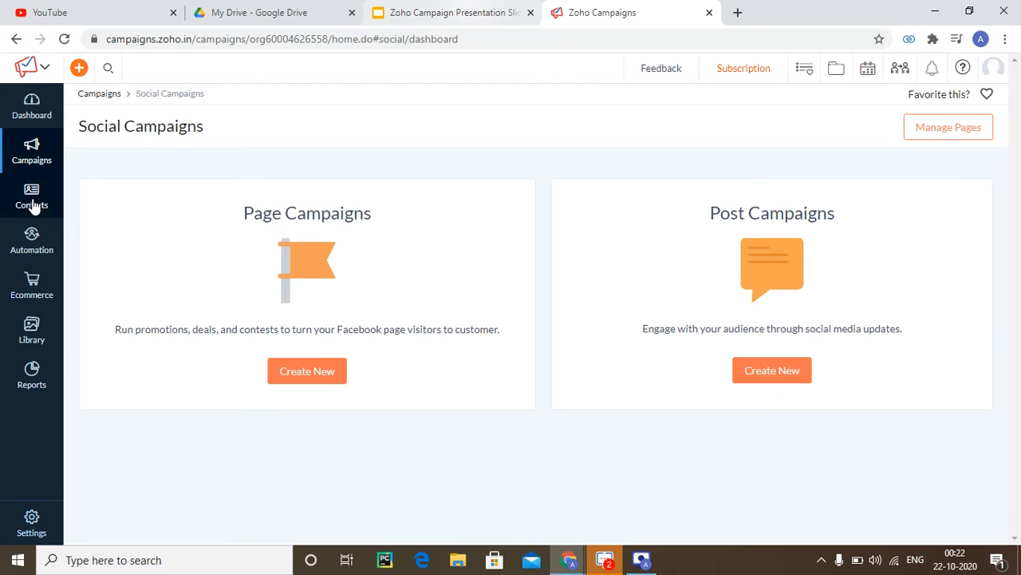
Open Advanced Campaigns, start creating a campaign, and examine the available campaign types from A/B Testing to Zoho Forms.
{"action": "mouse_move", "coordinate": [45, 161]}
{"action": "left_click", "coordinate": [136, 218]}
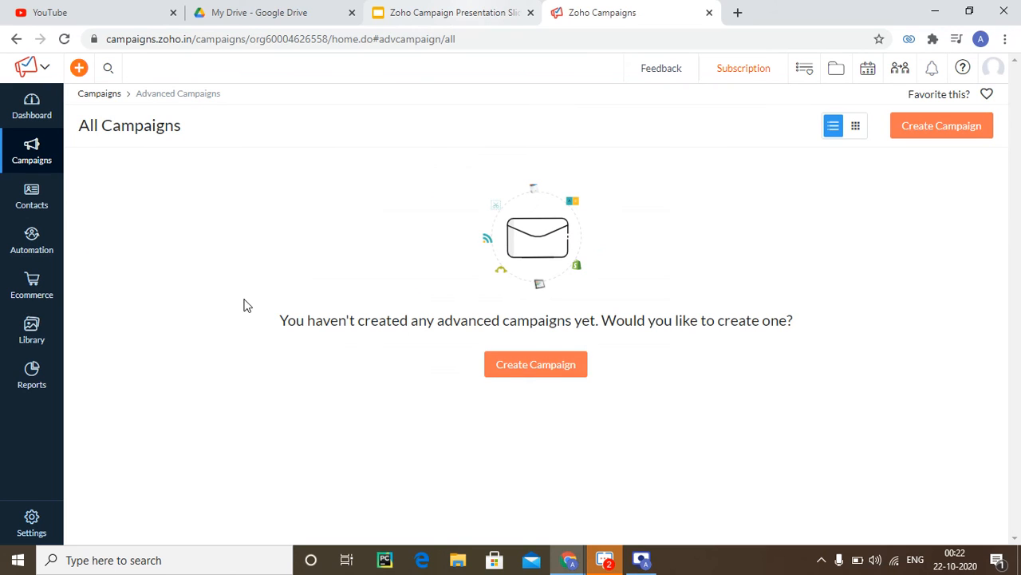
{"action": "left_click", "coordinate": [544, 371]}
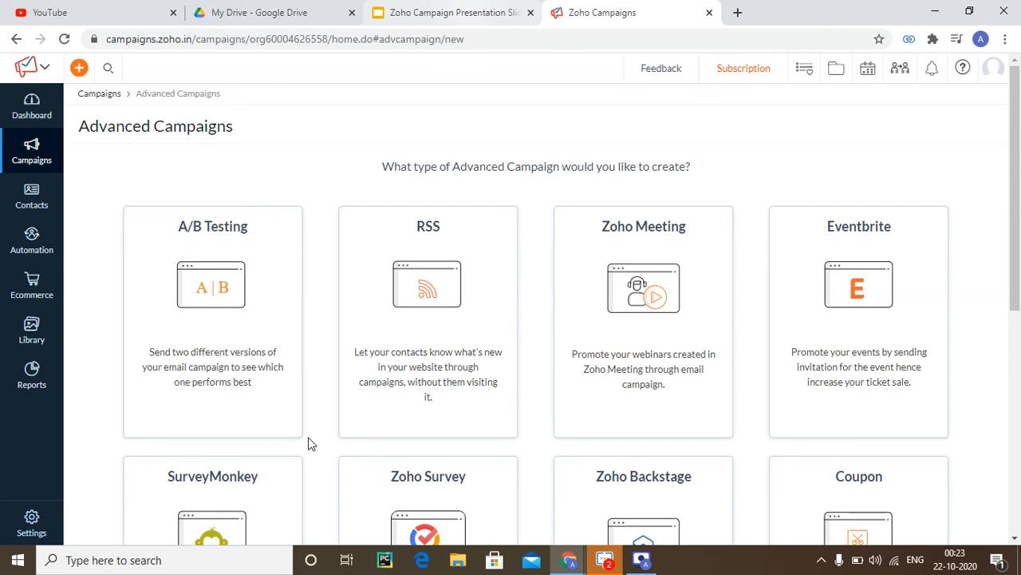
{"action": "mouse_move", "coordinate": [444, 264]}
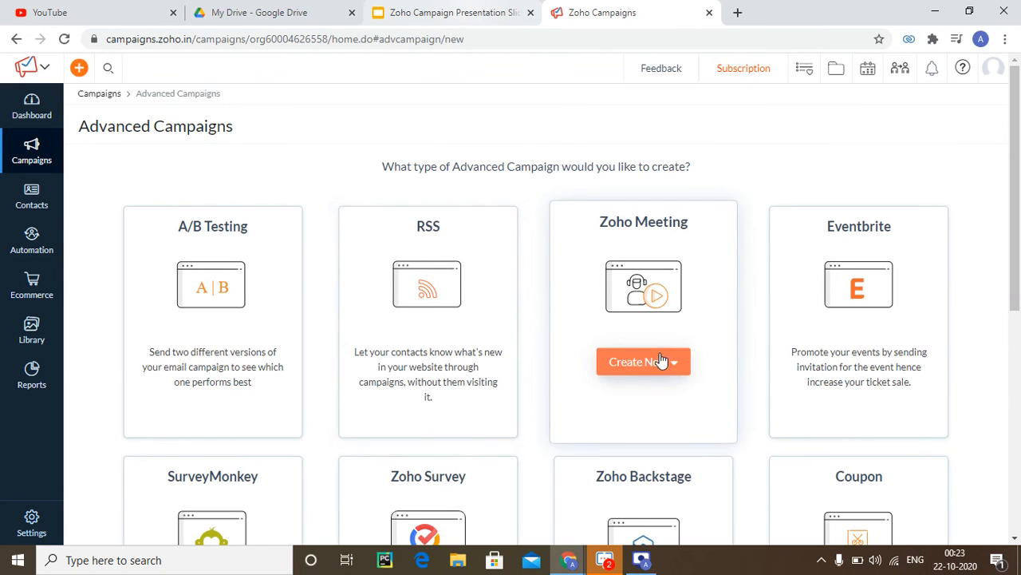
{"action": "scroll", "coordinate": [523, 392], "scroll_direction": "down", "scroll_amount": 3}
{"action": "mouse_move", "coordinate": [290, 383]}
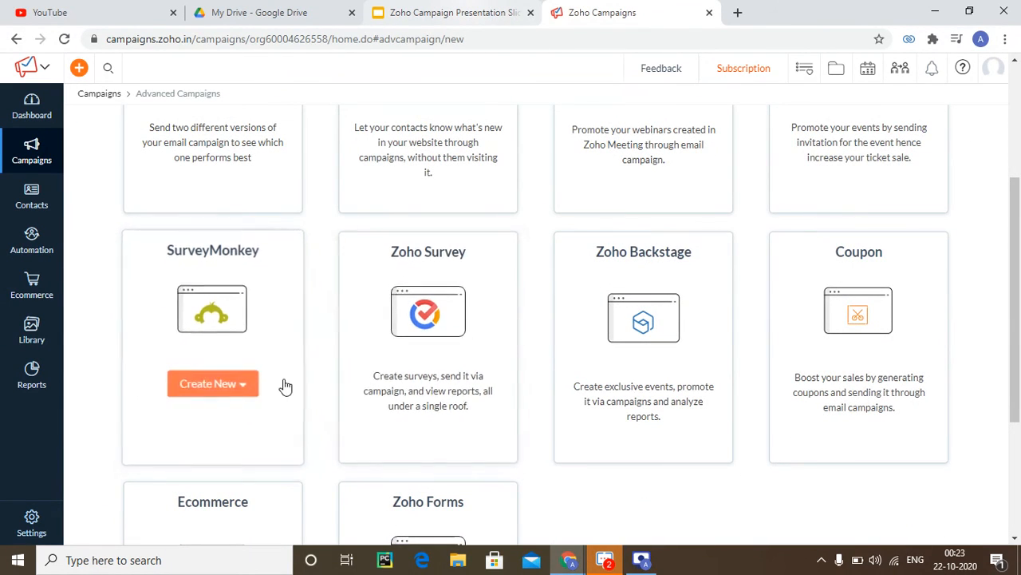
{"action": "scroll", "coordinate": [312, 383], "scroll_direction": "down", "scroll_amount": 2}
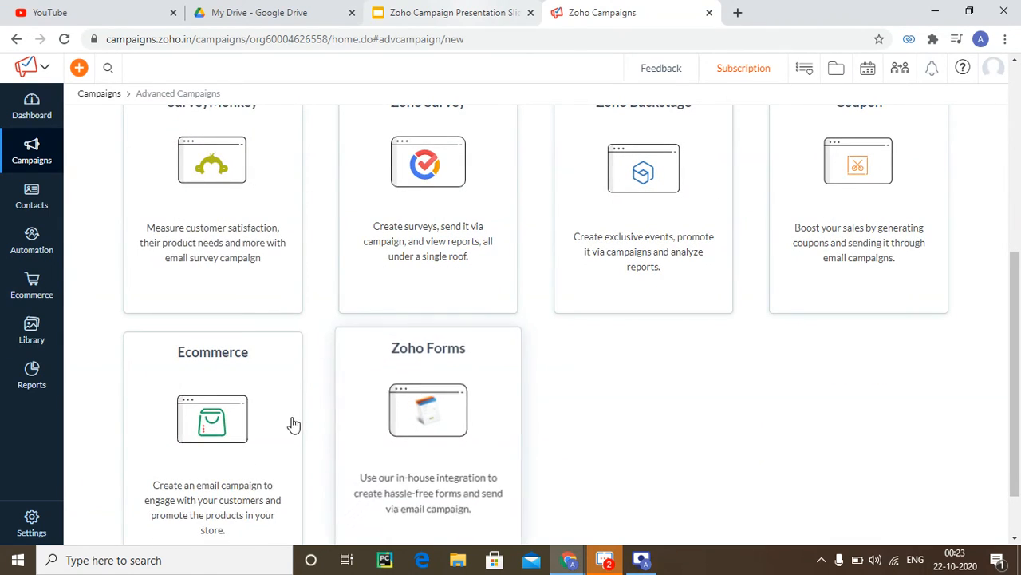
{"action": "scroll", "coordinate": [347, 224], "scroll_direction": "up", "scroll_amount": 5}
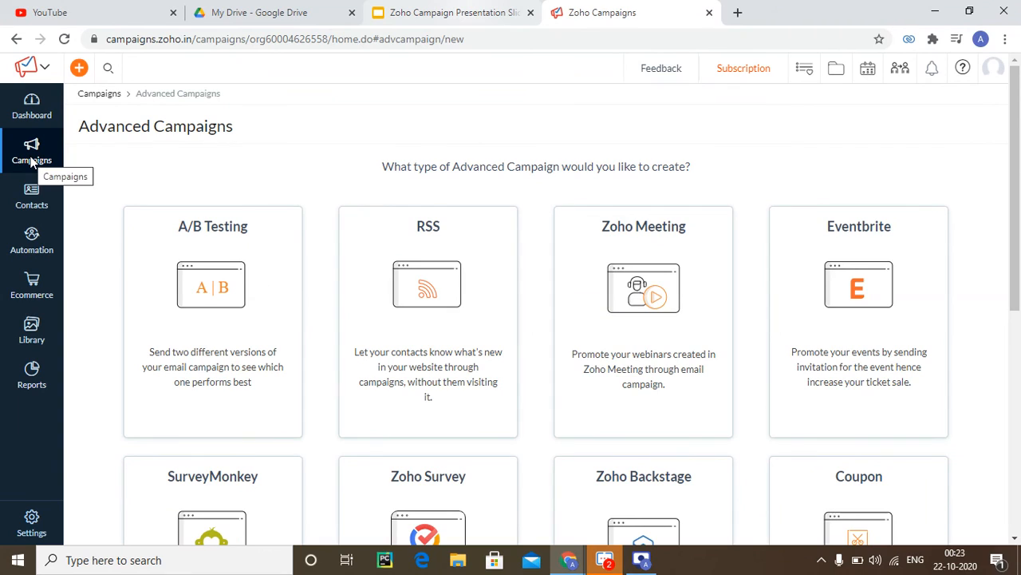
View the list of all autoresponders under Automation and open the Ecommerce summary page.
{"action": "mouse_move", "coordinate": [34, 164]}
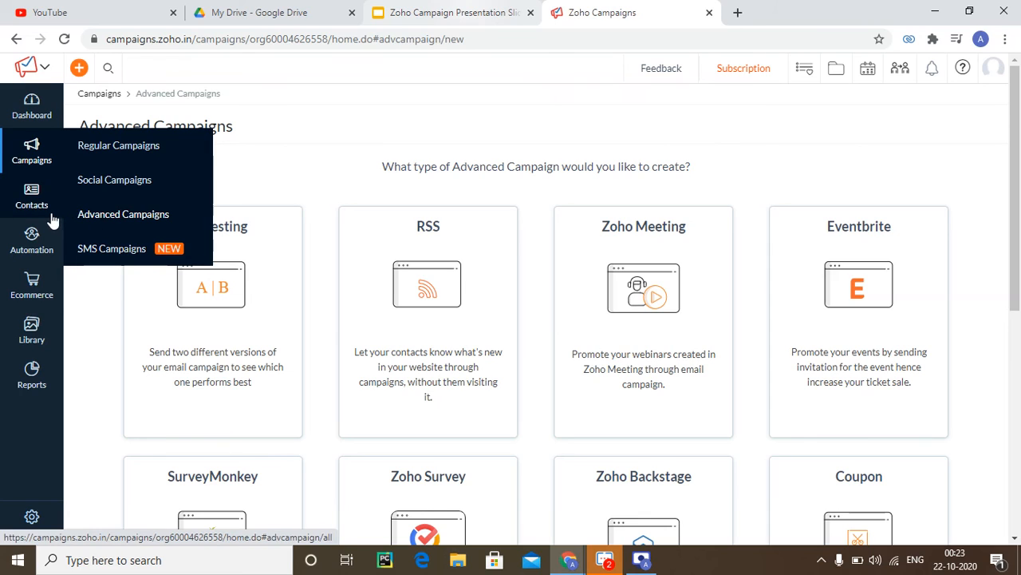
{"action": "mouse_move", "coordinate": [48, 254]}
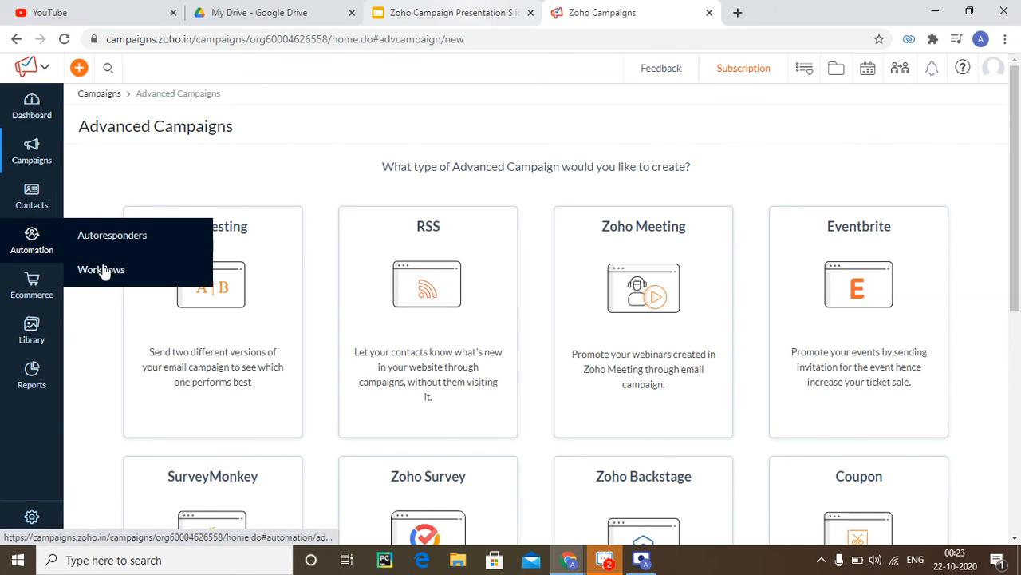
{"action": "left_click", "coordinate": [104, 239]}
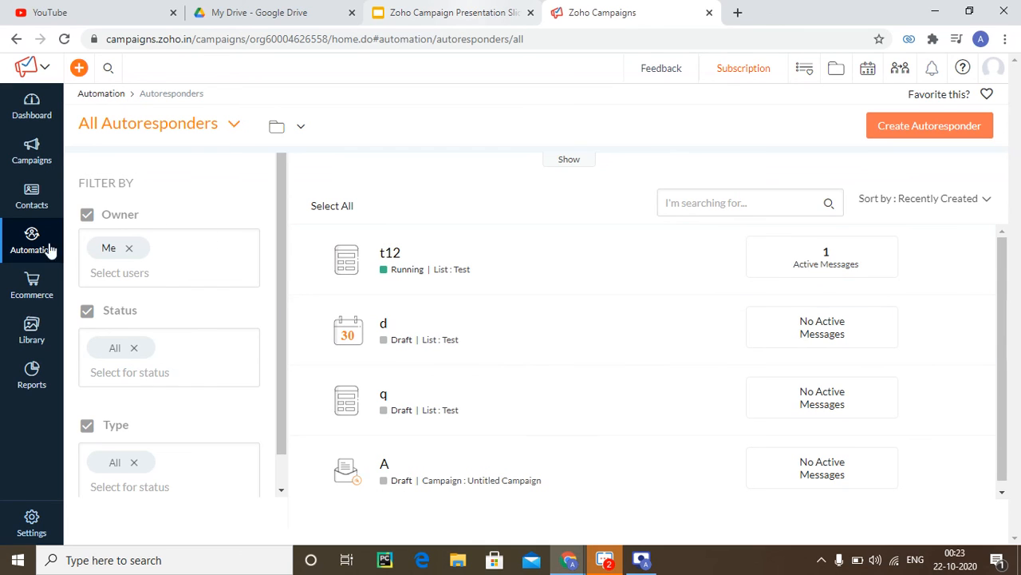
{"action": "left_click", "coordinate": [31, 292]}
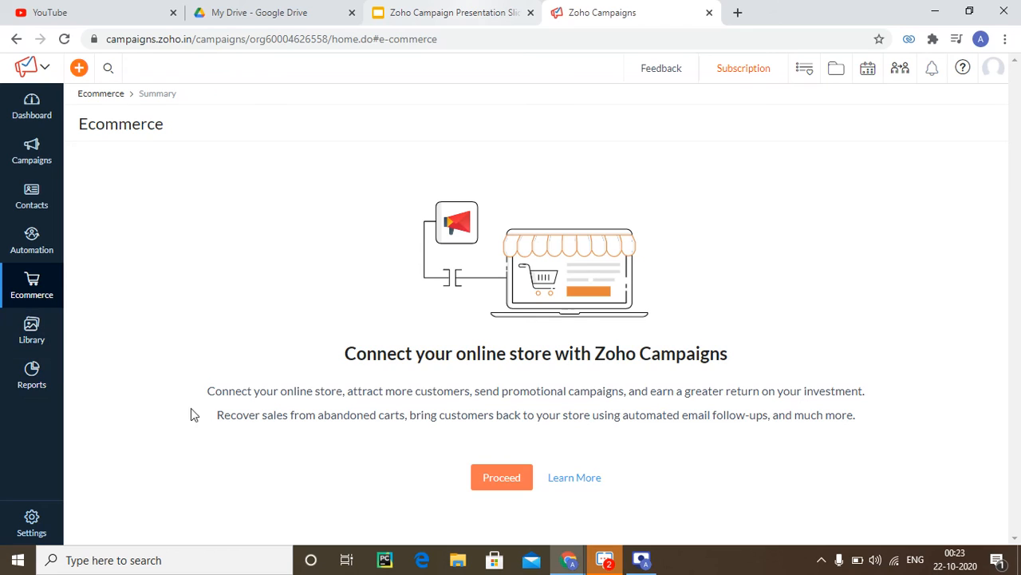
Open the library's email templates, view the Template Editor's creation options, and close them without choosing one.
{"action": "mouse_move", "coordinate": [51, 336]}
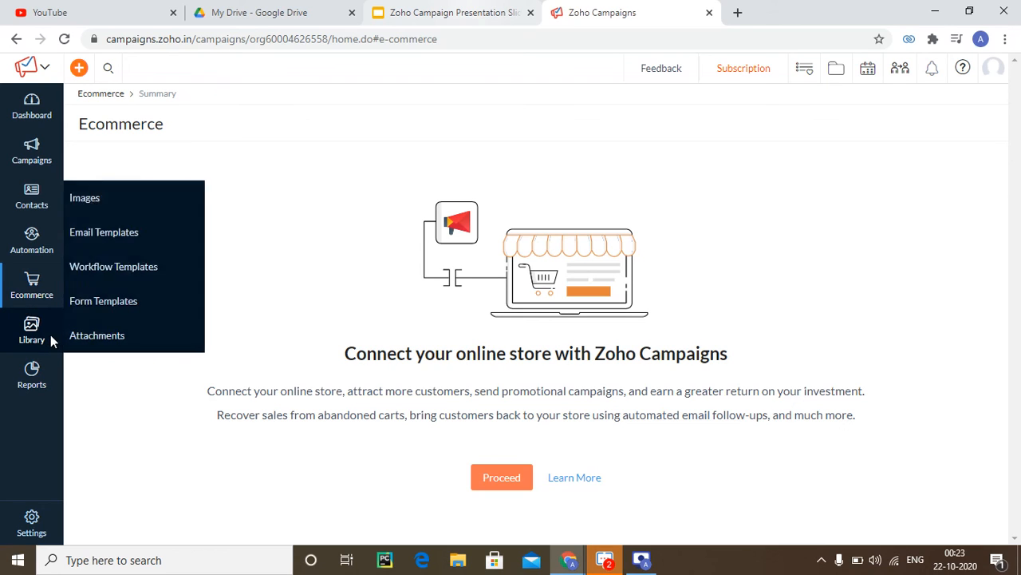
{"action": "left_click", "coordinate": [94, 239]}
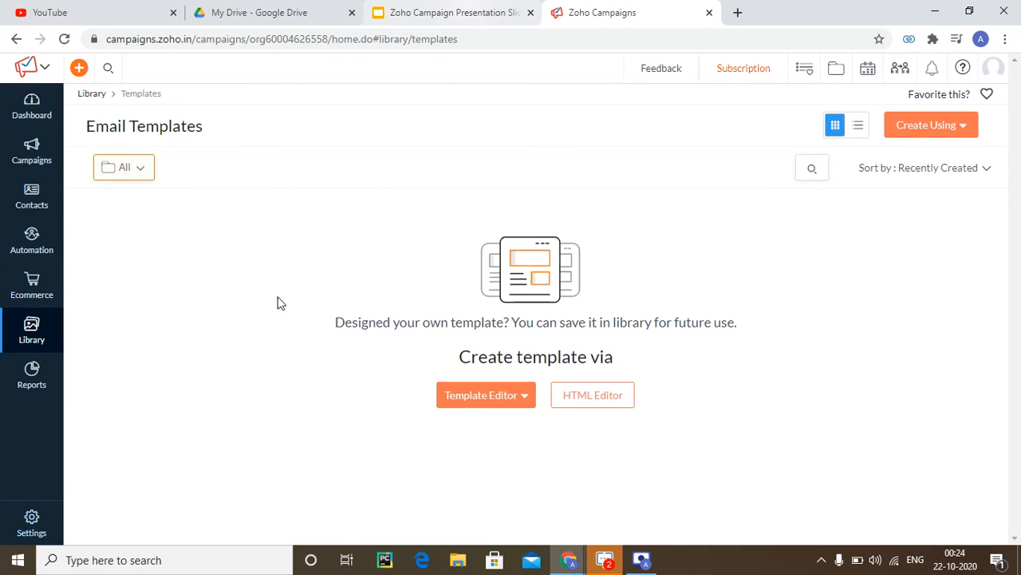
{"action": "left_click", "coordinate": [487, 396]}
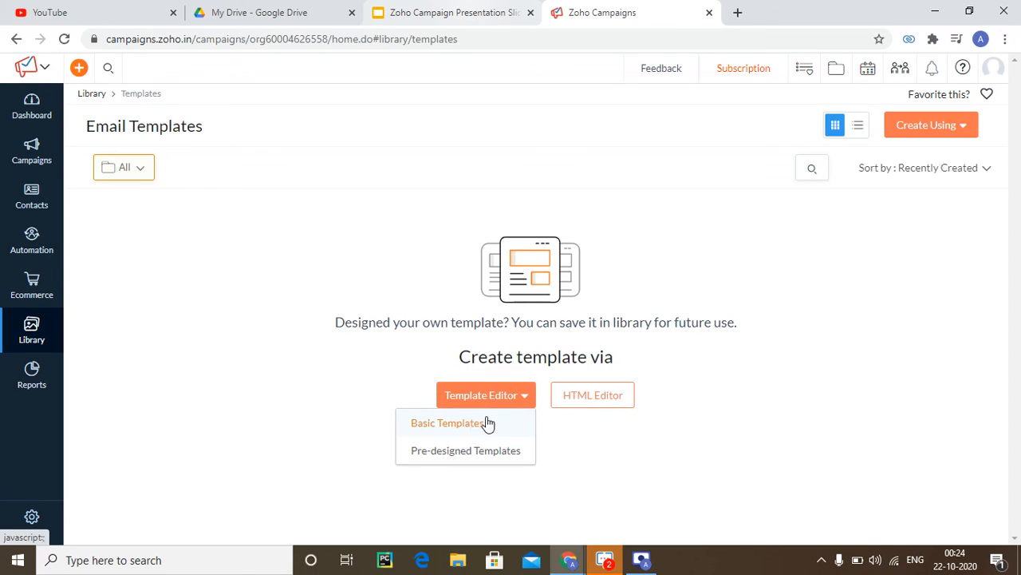
{"action": "left_click", "coordinate": [247, 285]}
View the sent campaigns report and open the Settings page to look over its categories.
{"action": "mouse_move", "coordinate": [23, 374]}
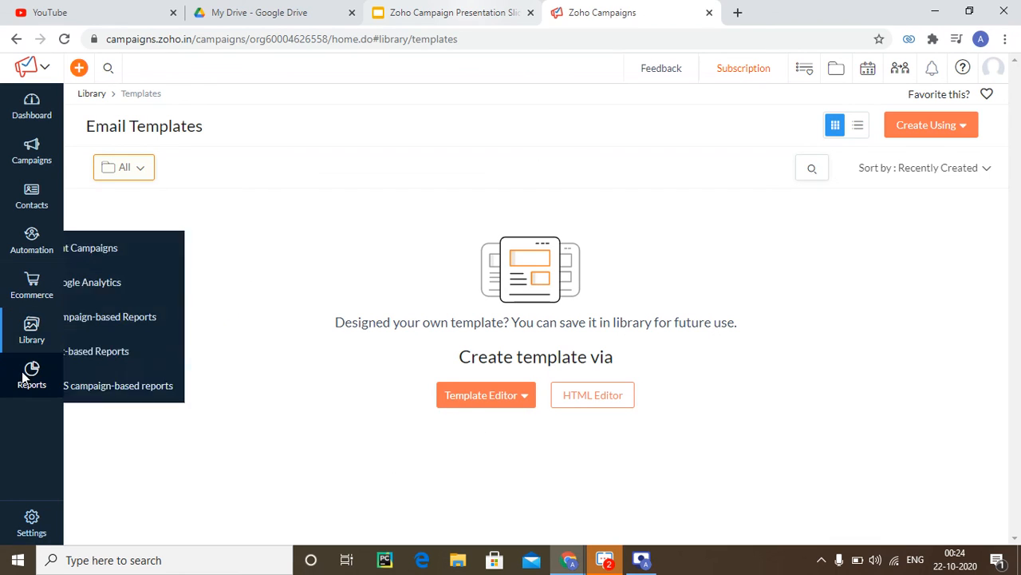
{"action": "left_click", "coordinate": [96, 249]}
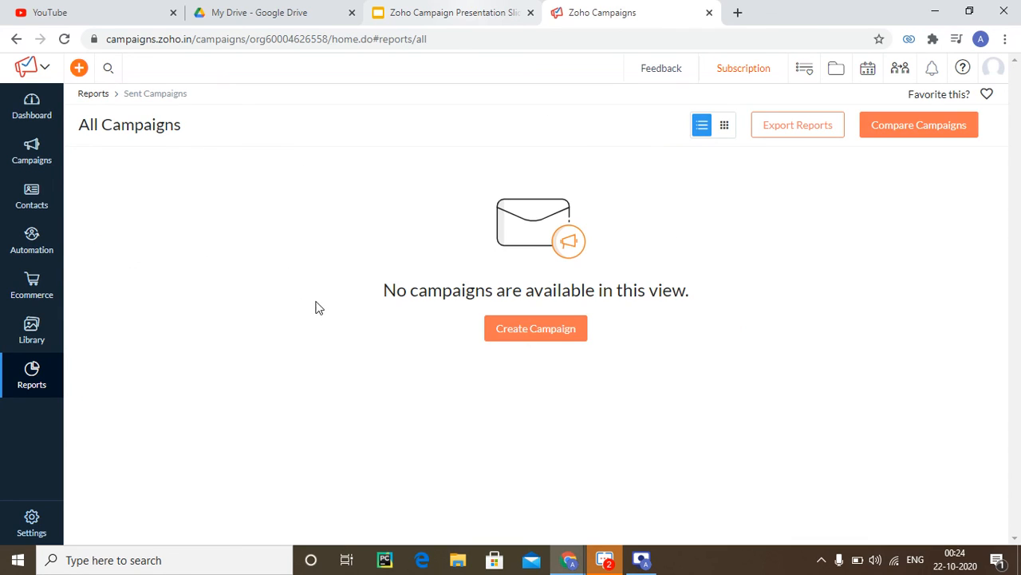
{"action": "left_click", "coordinate": [23, 531]}
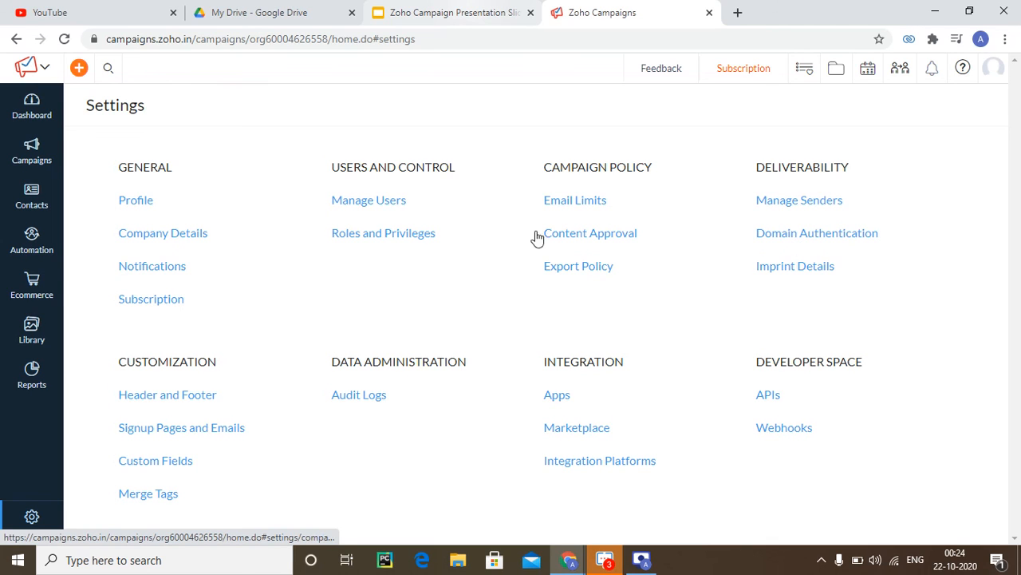
Return to the dashboard, switch to the Zoho Campaign presentation in Google Slides, and advance to the "Connect with us!" slide.
{"action": "left_click", "coordinate": [31, 103]}
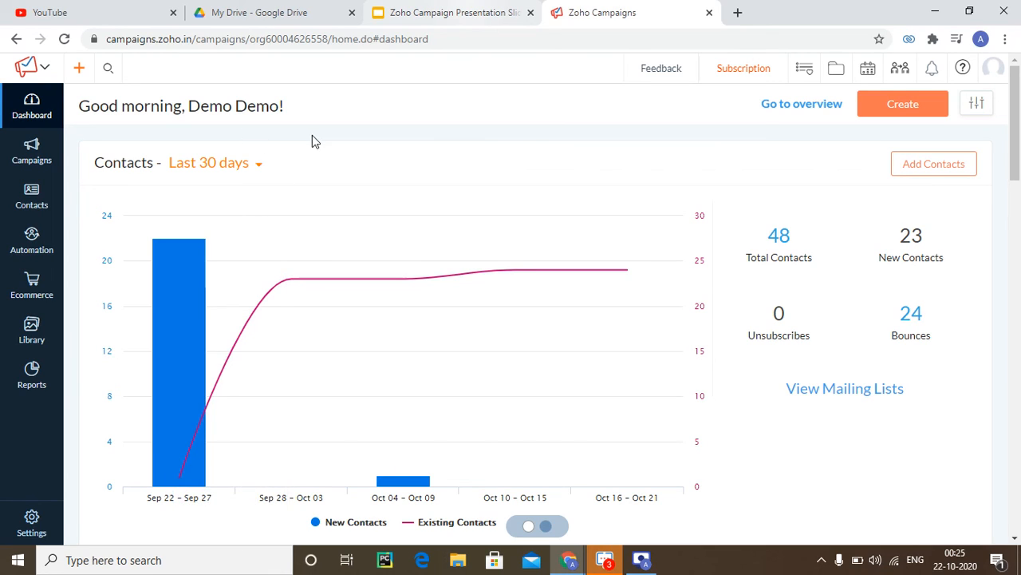
{"action": "left_click", "coordinate": [416, 12]}
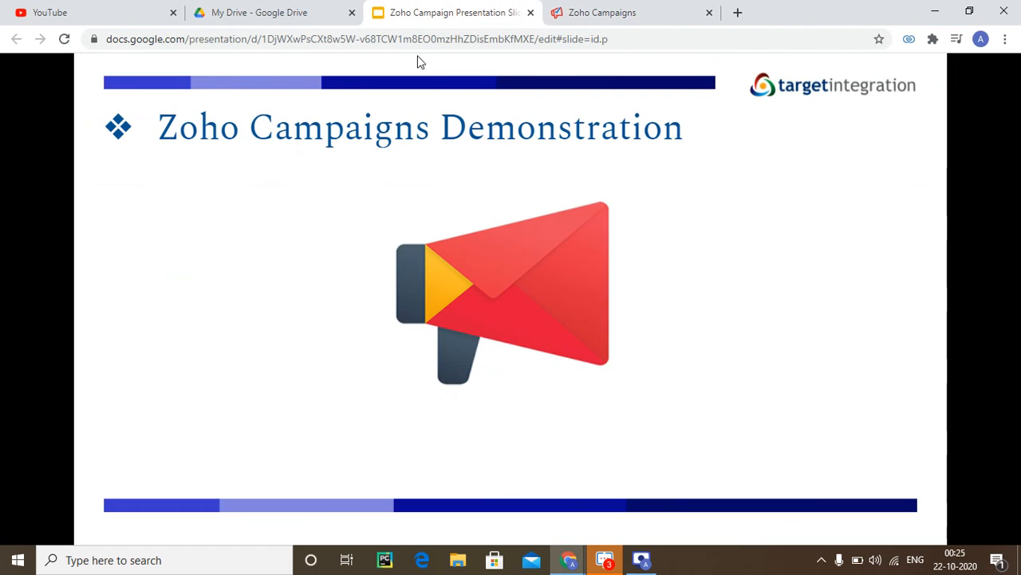
{"action": "left_click", "coordinate": [600, 171]}
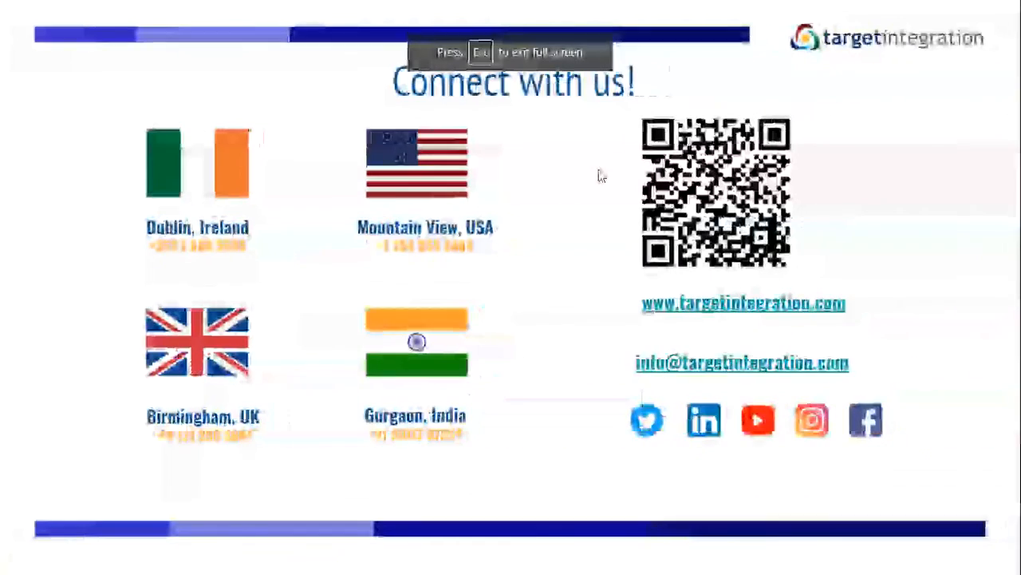